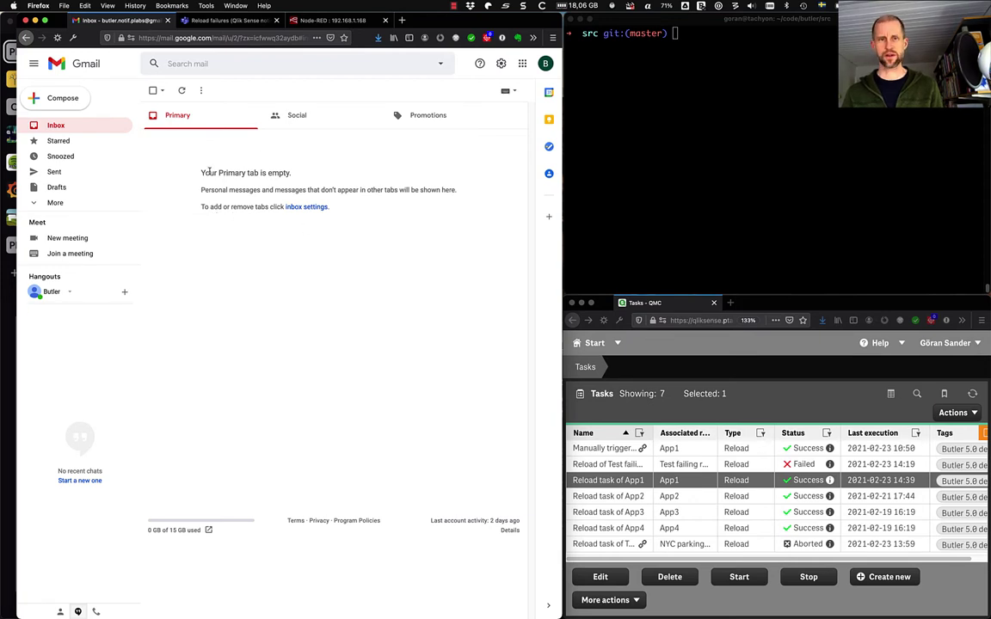
Start Butler in iTerm2 by rerunning the node butler.js command.
{"action": "left_click", "coordinate": [691, 181]}
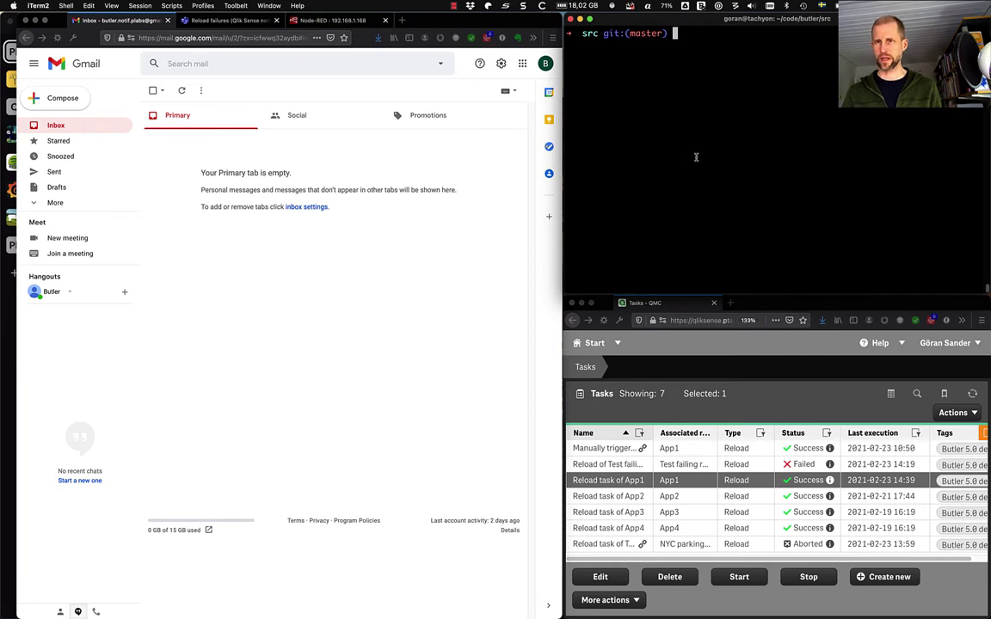
{"action": "left_click", "coordinate": [695, 374]}
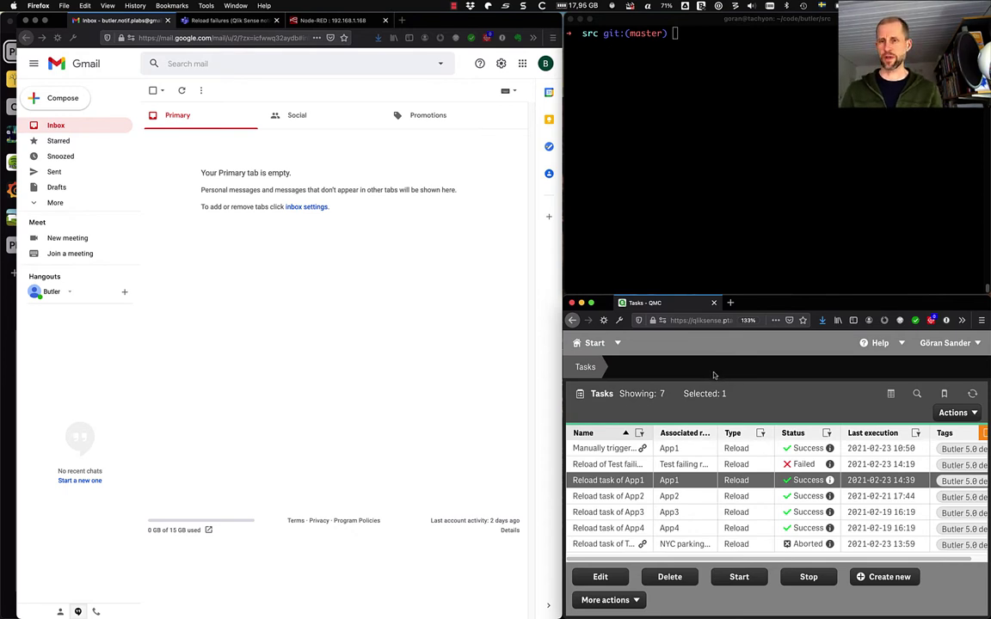
{"action": "left_click", "coordinate": [691, 236]}
{"action": "key", "text": "Up"}
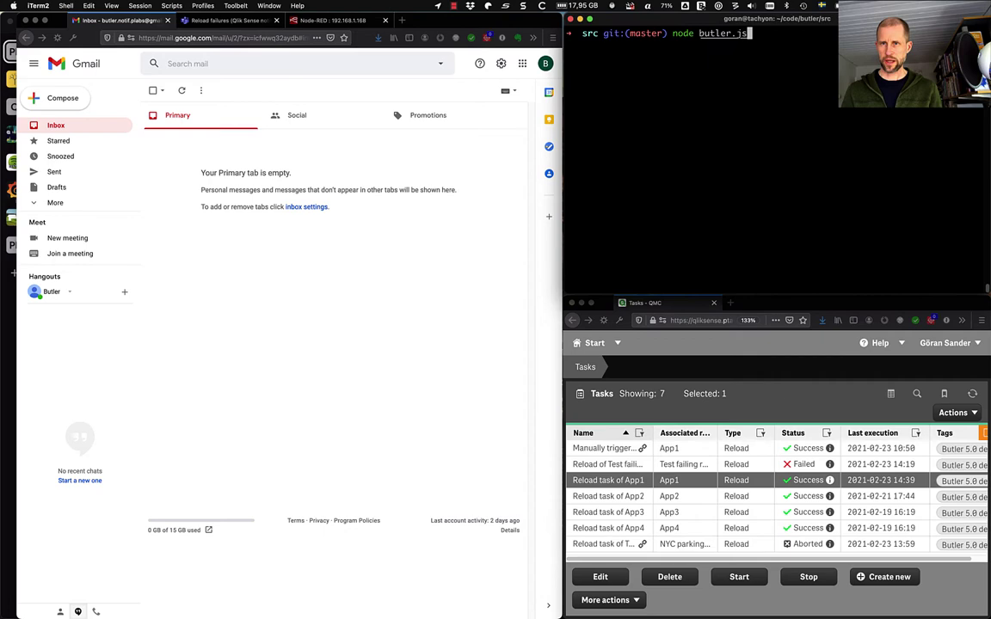
{"action": "key", "text": "Return"}
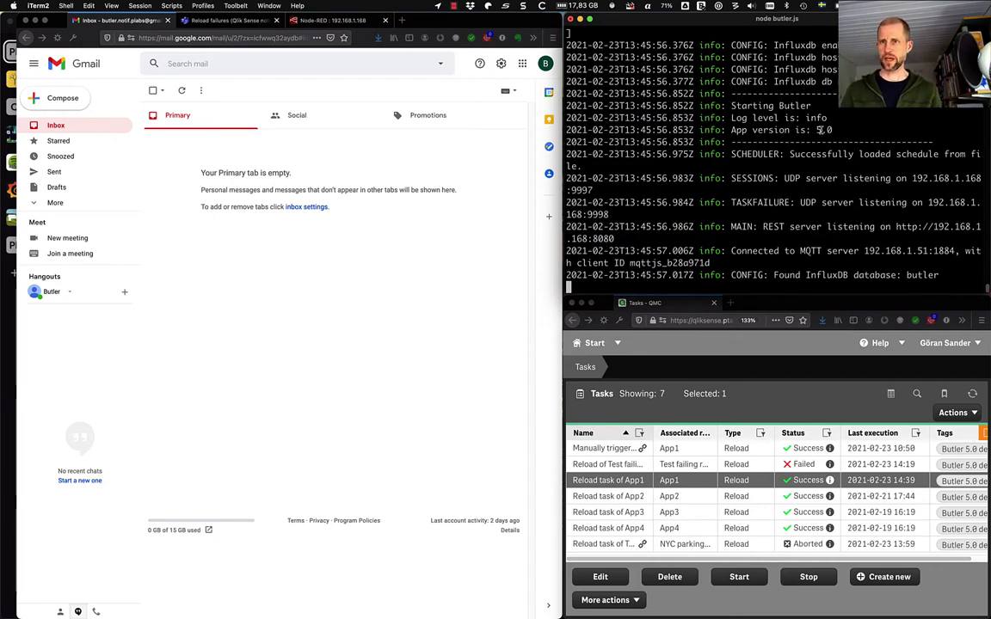
Highlight the App version line in Butler's startup log, then clear the selection.
{"action": "left_click_drag", "start_coordinate": [758, 130], "coordinate": [737, 130]}
{"action": "left_click", "coordinate": [737, 130]}
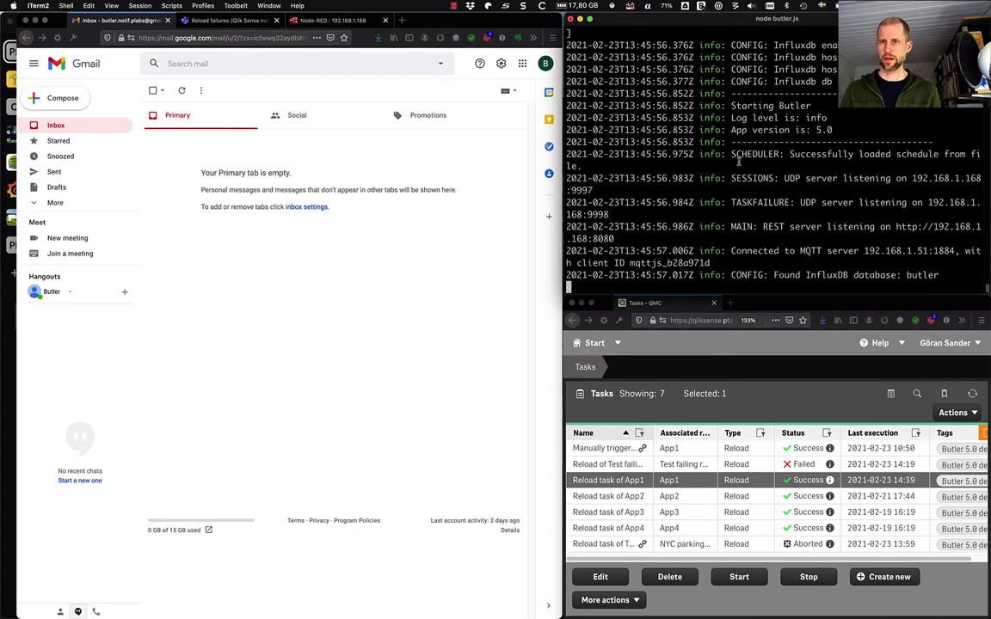
{"action": "key", "text": "Return"}
{"action": "key", "text": "Return"}
{"action": "key", "text": "Return"}
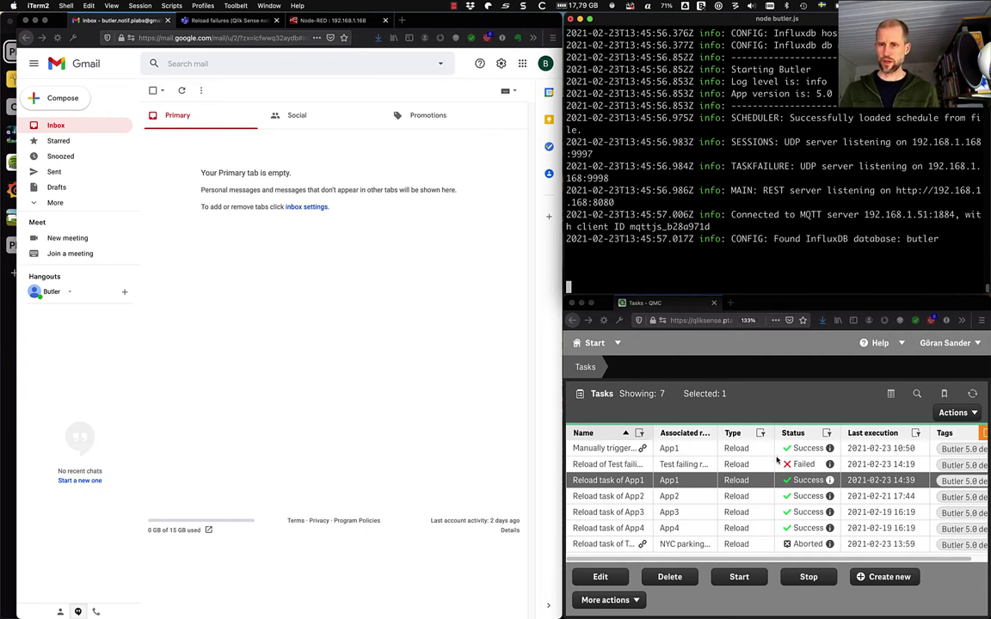
Start the 'Reload of Test failing reloads' task in QMC, then watch Butler's log.
{"action": "left_click", "coordinate": [704, 424]}
{"action": "left_click", "coordinate": [783, 466]}
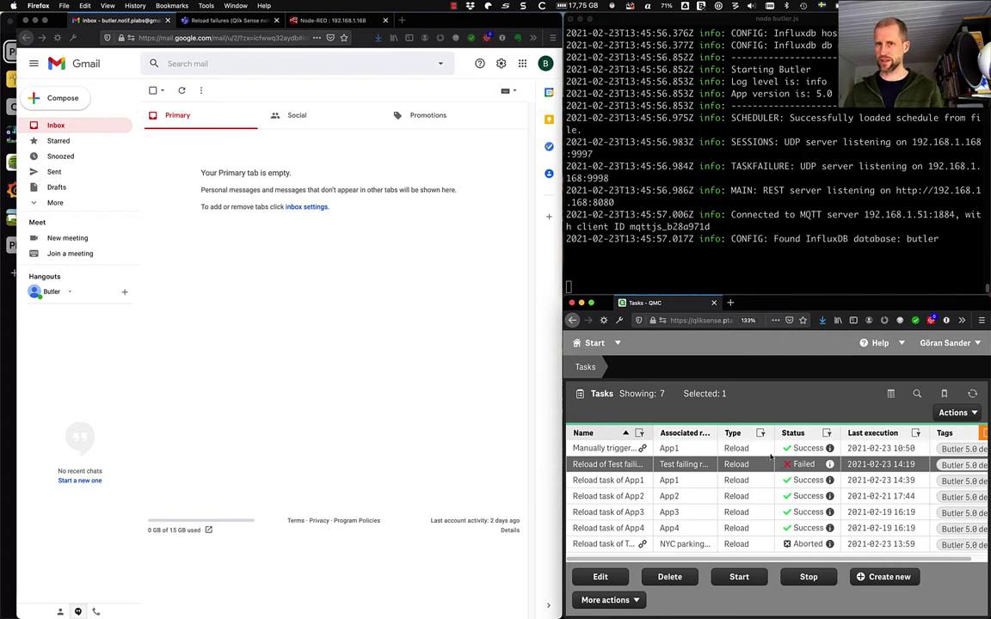
{"action": "left_click", "coordinate": [172, 254]}
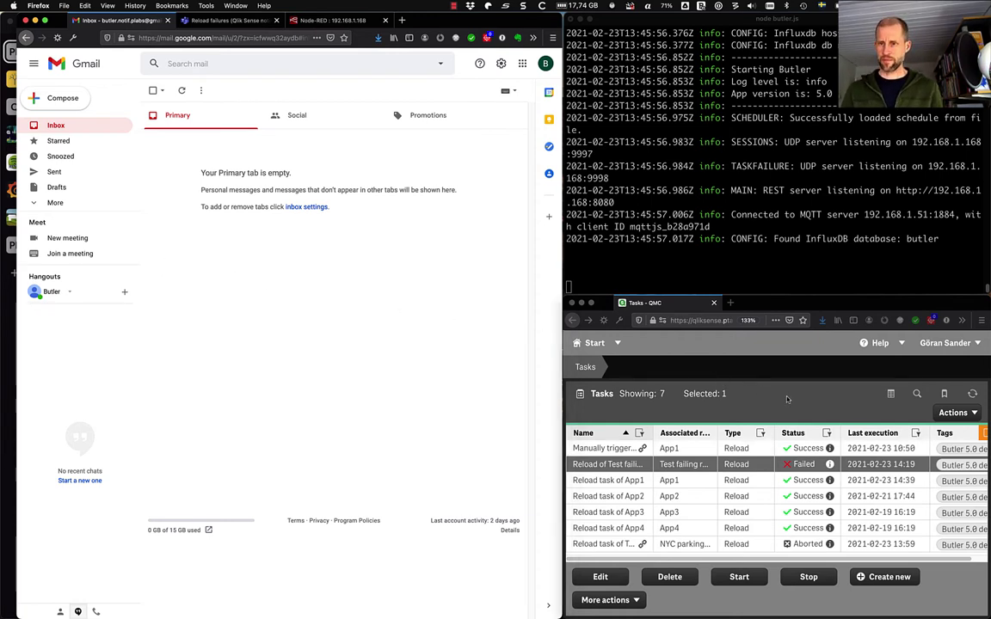
{"action": "left_click", "coordinate": [804, 558]}
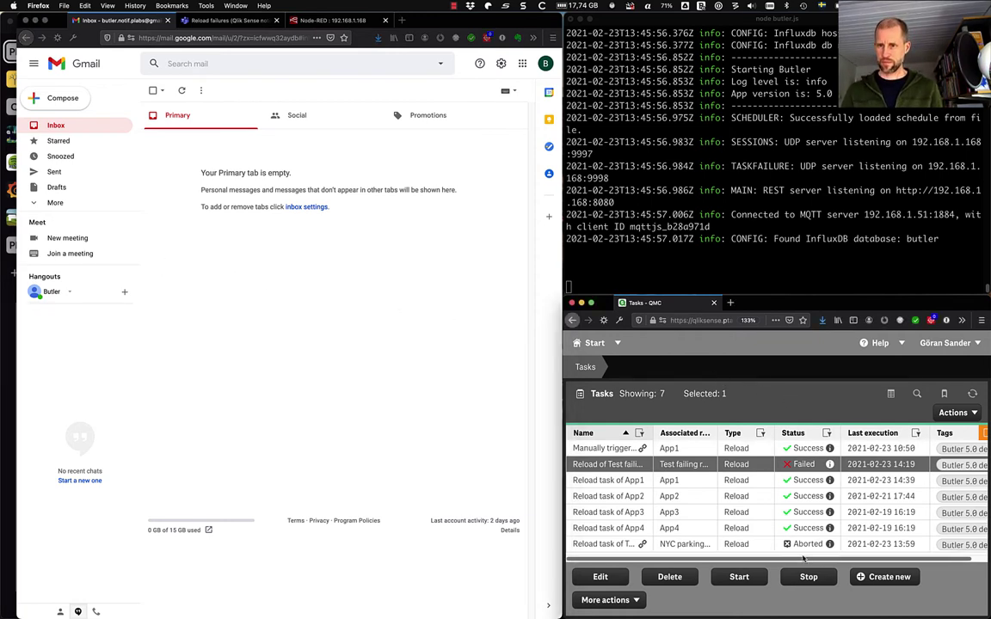
{"action": "left_click", "coordinate": [736, 576]}
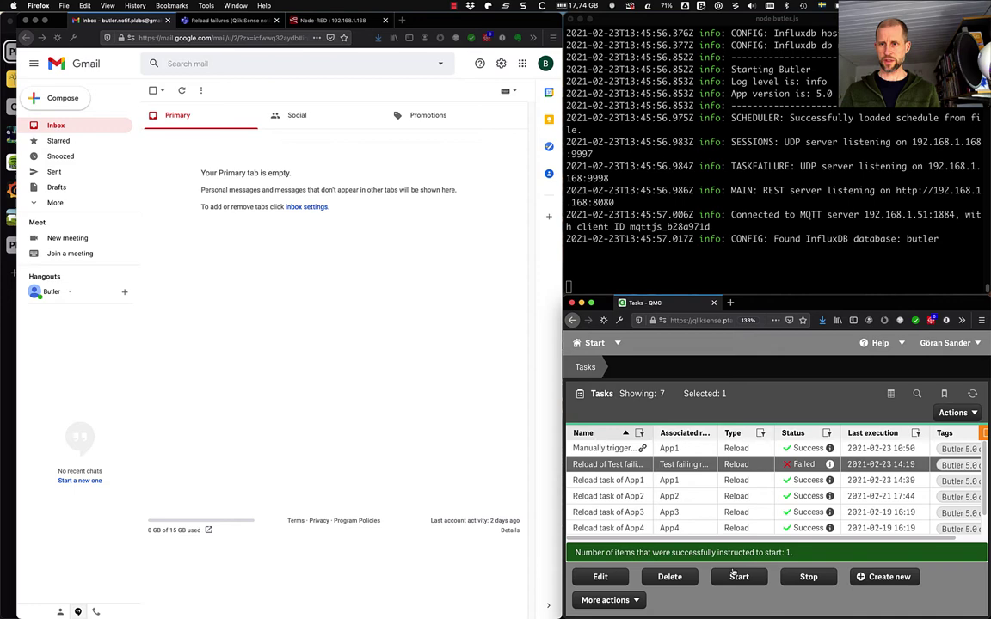
{"action": "left_click", "coordinate": [667, 276]}
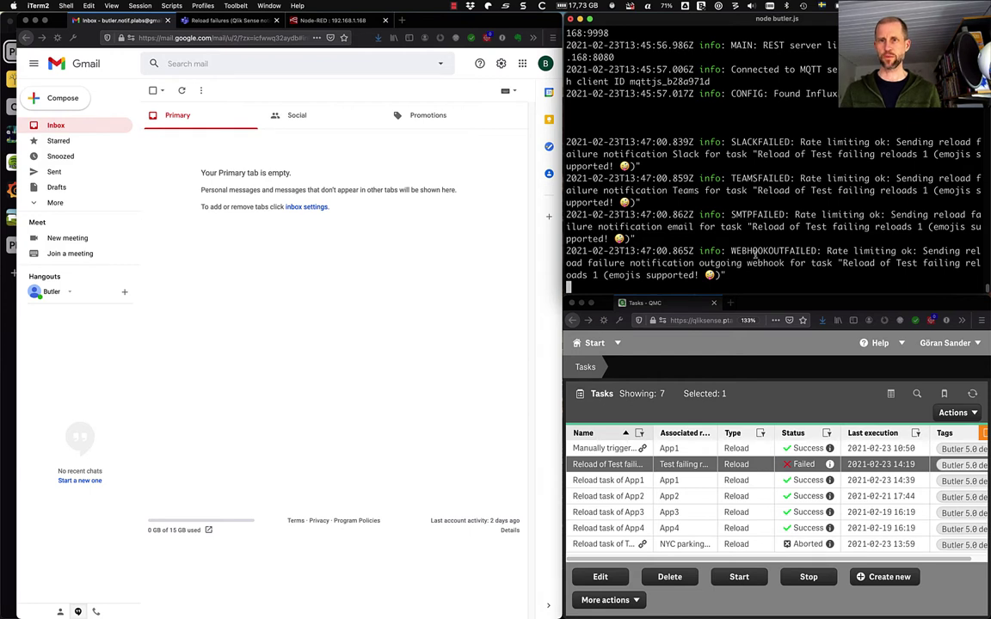
Refresh the Gmail inbox and open the new 'Qlik Sense reload failed' email.
{"action": "left_click", "coordinate": [383, 299]}
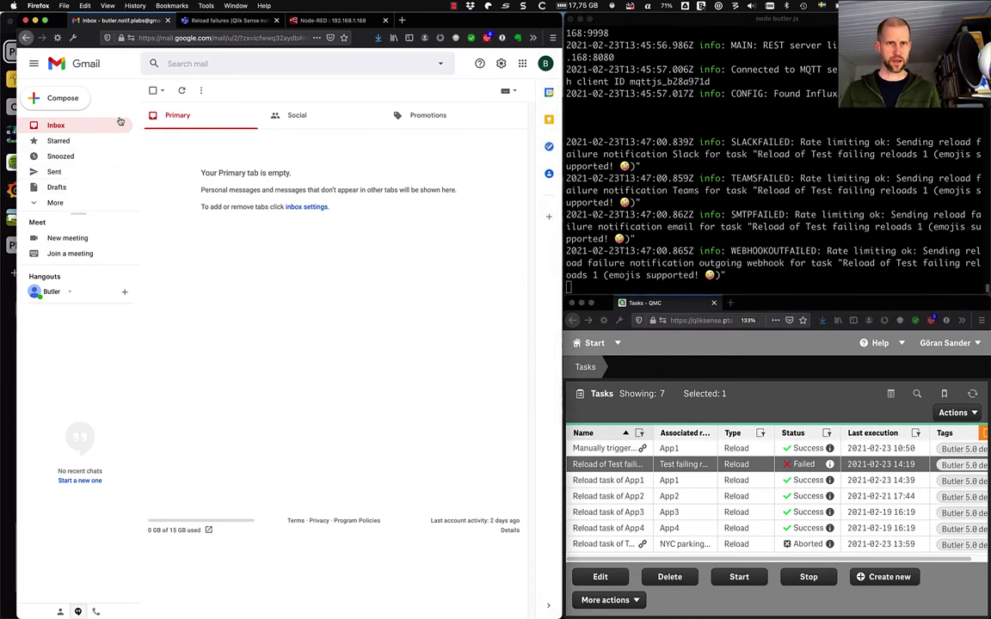
{"action": "left_click", "coordinate": [181, 91]}
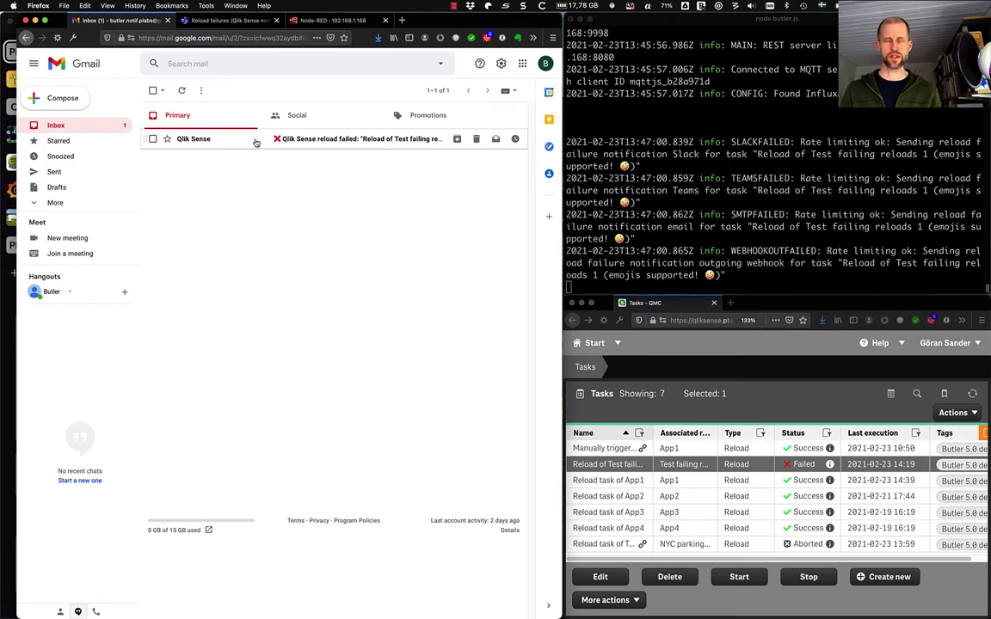
{"action": "left_click", "coordinate": [312, 140]}
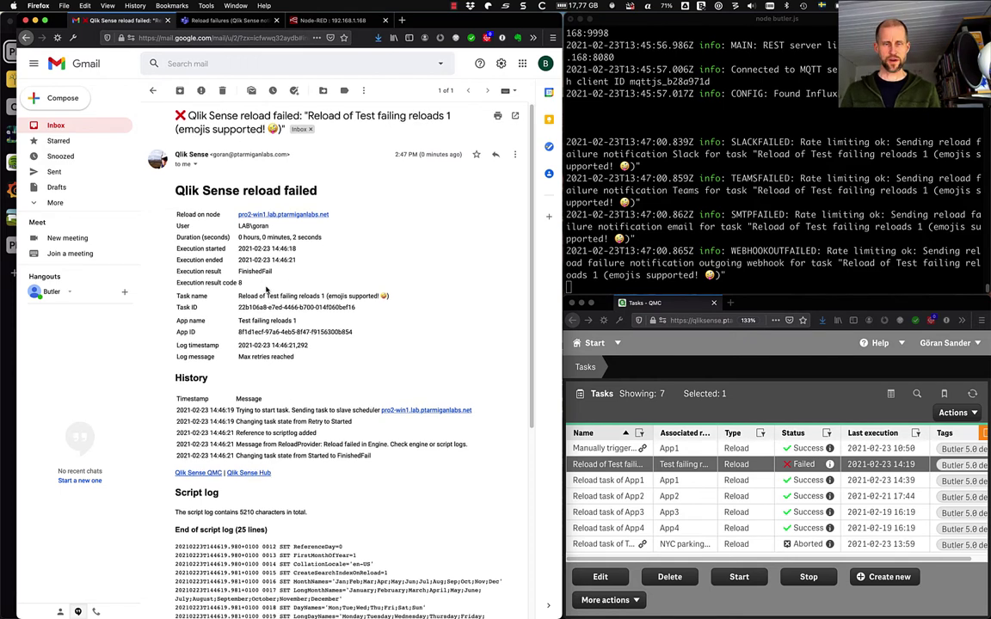
Scroll through the failure alert email and highlight its Task ID value.
{"action": "scroll", "coordinate": [269, 287], "scroll_direction": "down", "scroll_amount": 2}
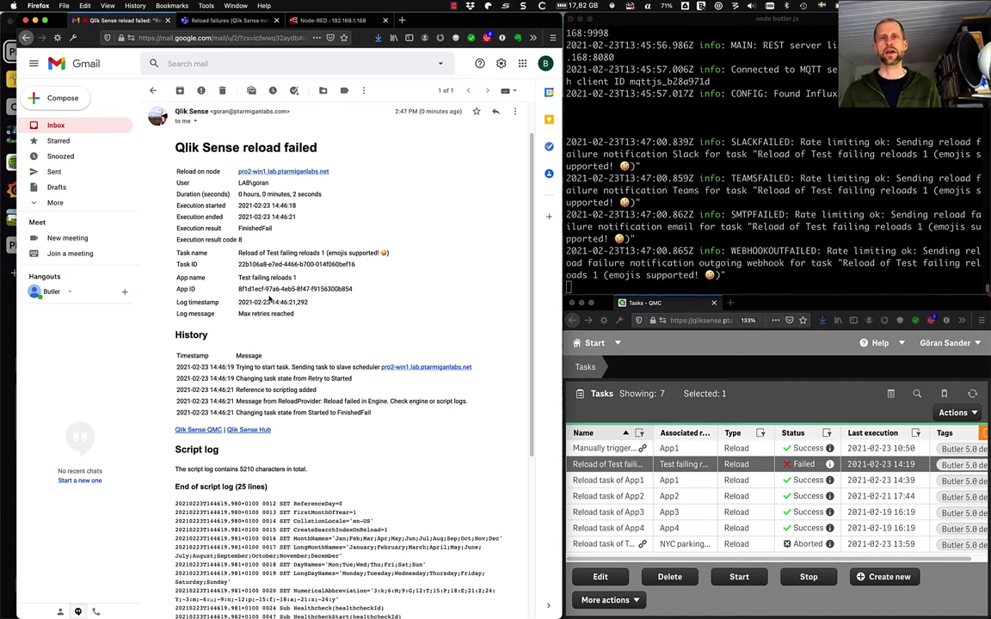
{"action": "scroll", "coordinate": [256, 310], "scroll_direction": "down", "scroll_amount": 2}
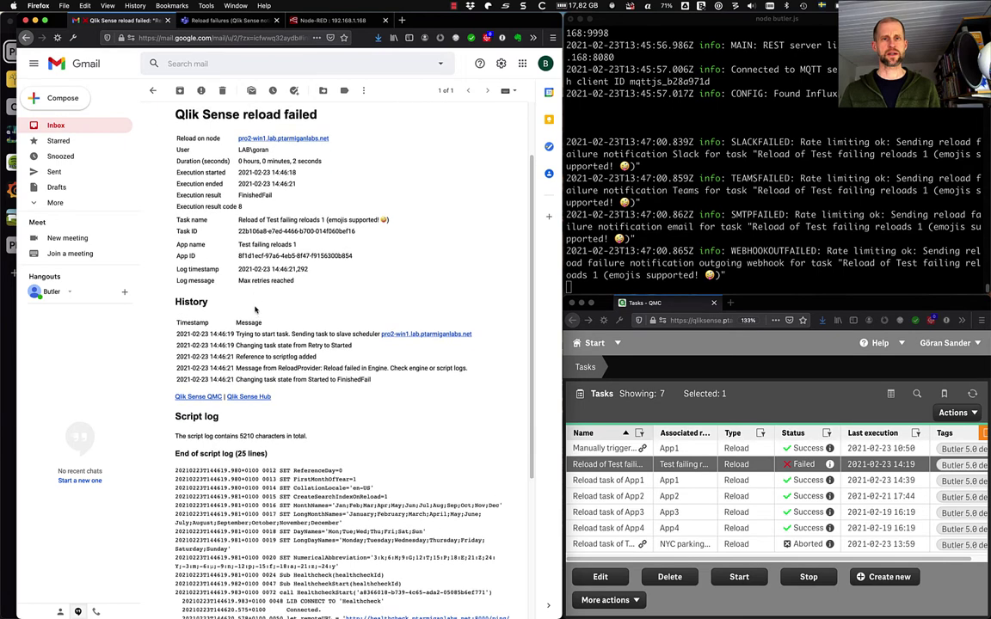
{"action": "scroll", "coordinate": [255, 310], "scroll_direction": "up", "scroll_amount": 4}
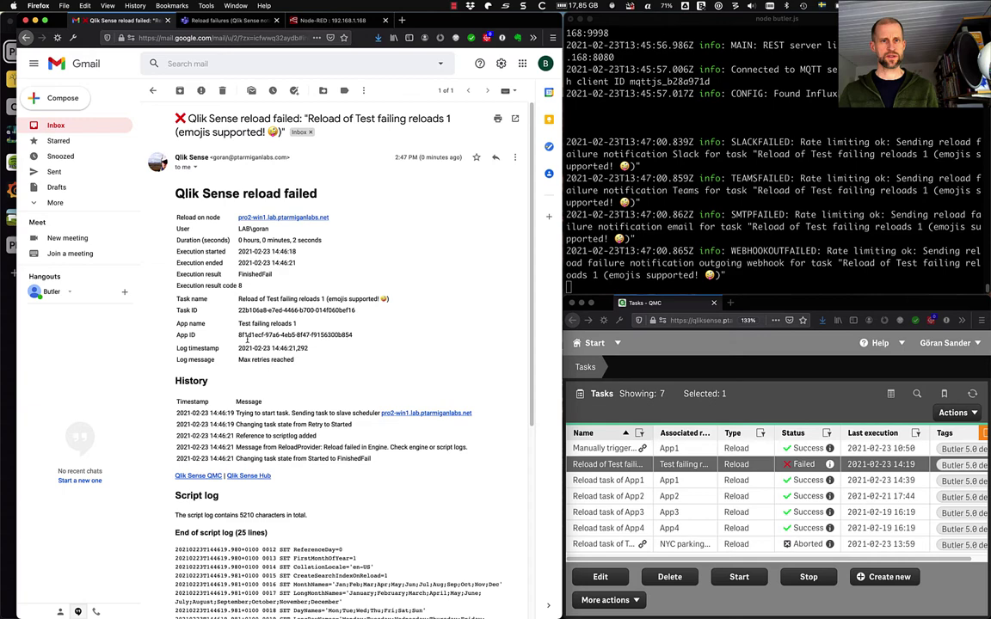
{"action": "left_click_drag", "start_coordinate": [249, 335], "coordinate": [327, 335]}
{"action": "left_click_drag", "start_coordinate": [238, 310], "coordinate": [342, 314]}
Highlight the script log and its 404 Not Found error line, then scroll back up.
{"action": "scroll", "coordinate": [342, 313], "scroll_direction": "down", "scroll_amount": 5}
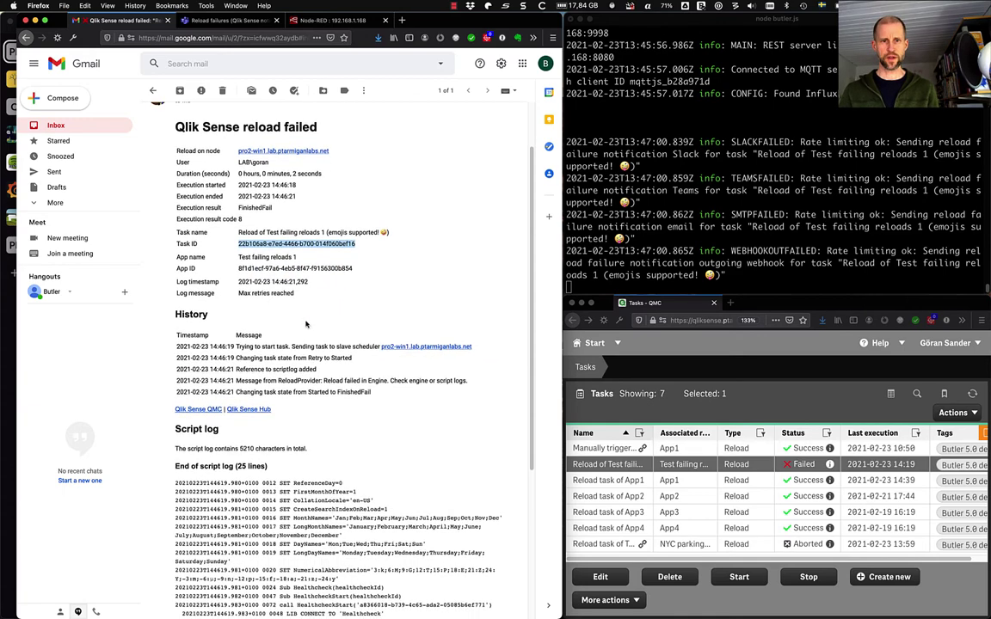
{"action": "scroll", "coordinate": [305, 321], "scroll_direction": "down", "scroll_amount": 1}
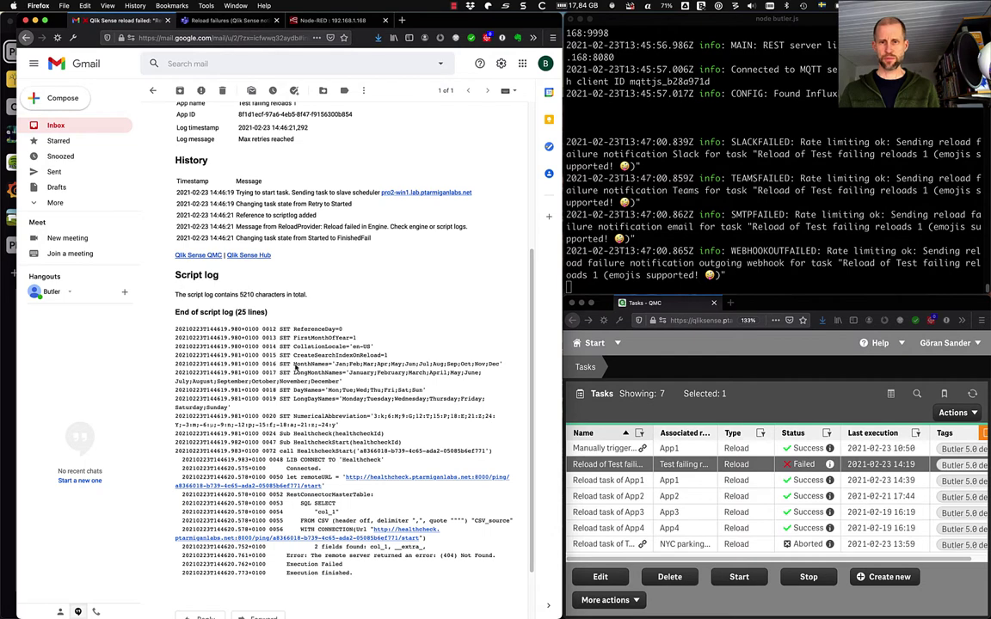
{"action": "left_click_drag", "start_coordinate": [353, 575], "coordinate": [180, 330]}
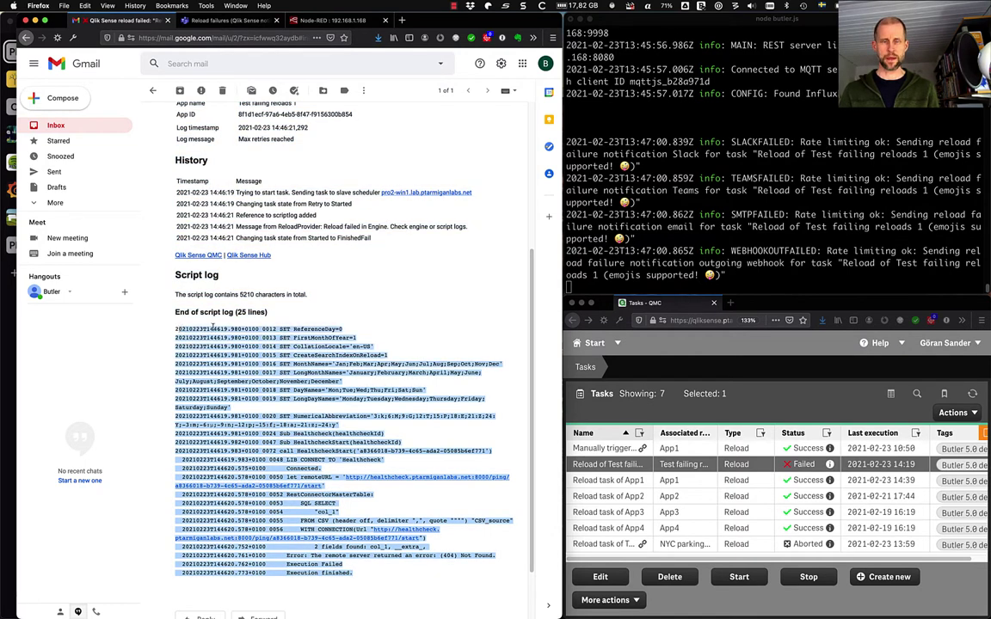
{"action": "left_click", "coordinate": [284, 332]}
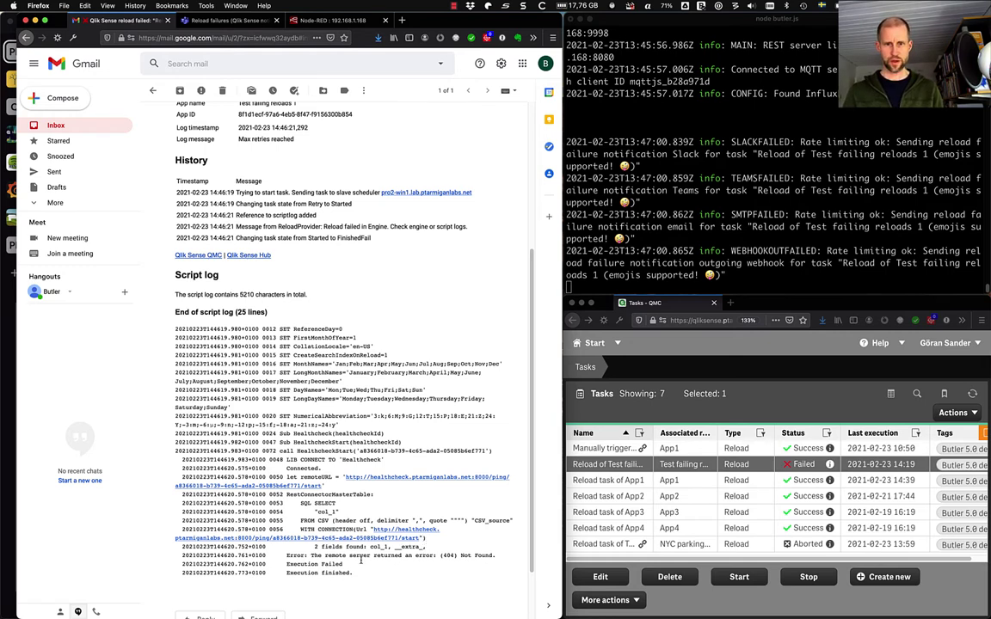
{"action": "left_click_drag", "start_coordinate": [312, 555], "coordinate": [495, 556]}
{"action": "left_click", "coordinate": [479, 555]}
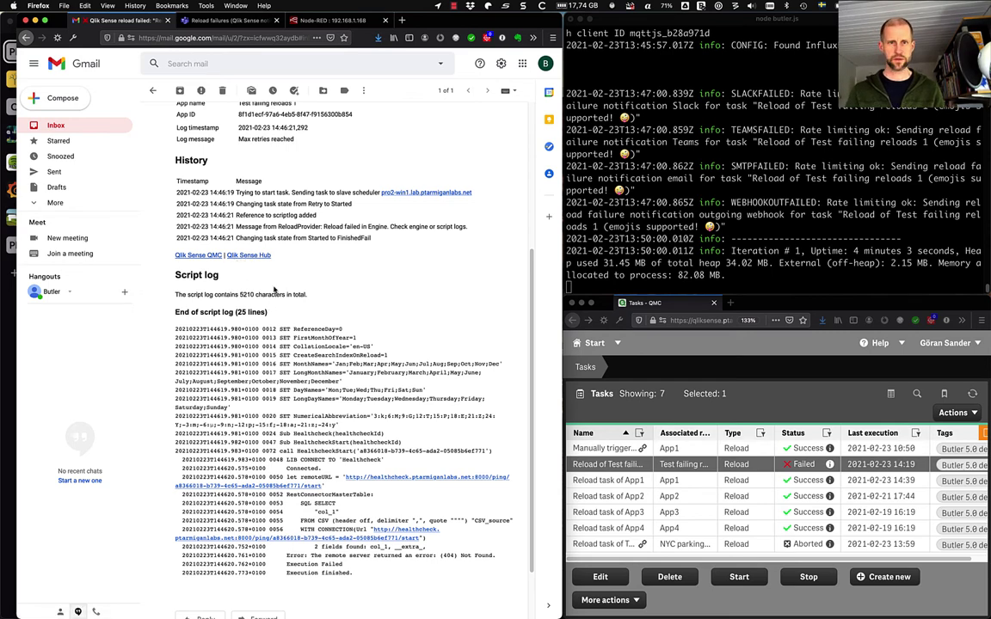
{"action": "scroll", "coordinate": [274, 290], "scroll_direction": "up", "scroll_amount": 5}
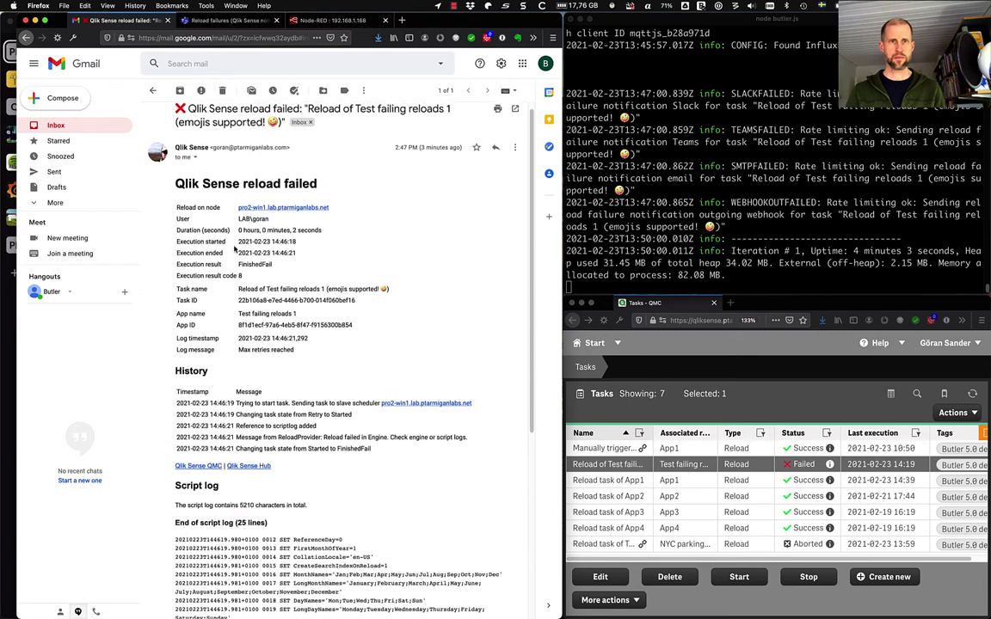
{"action": "scroll", "coordinate": [234, 249], "scroll_direction": "up", "scroll_amount": 1}
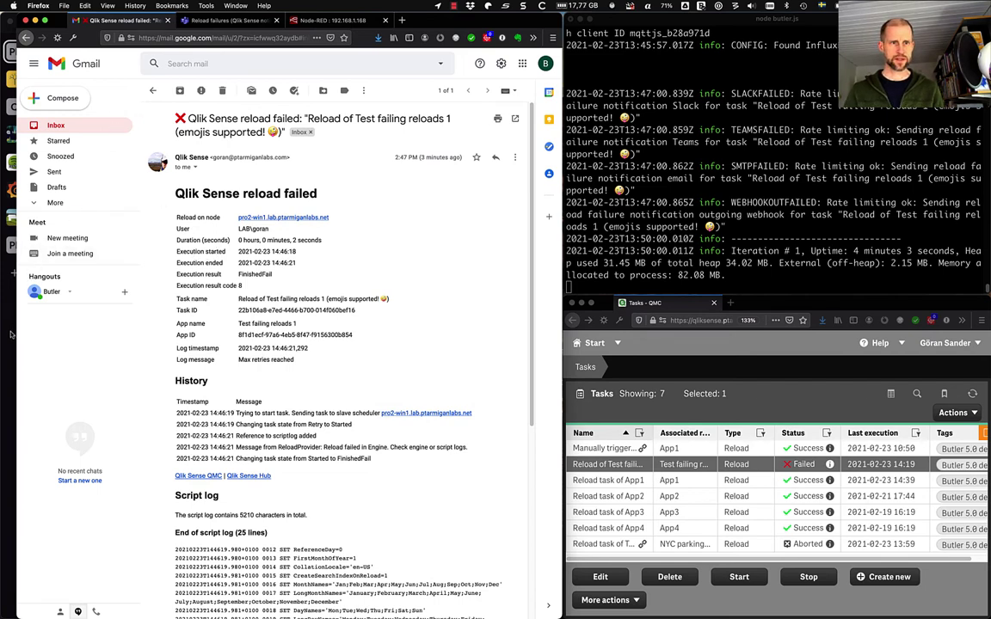
Bring Slack forward on #sense-task-failure to view the Test failing reloads 1 alert.
{"action": "left_click", "coordinate": [11, 303]}
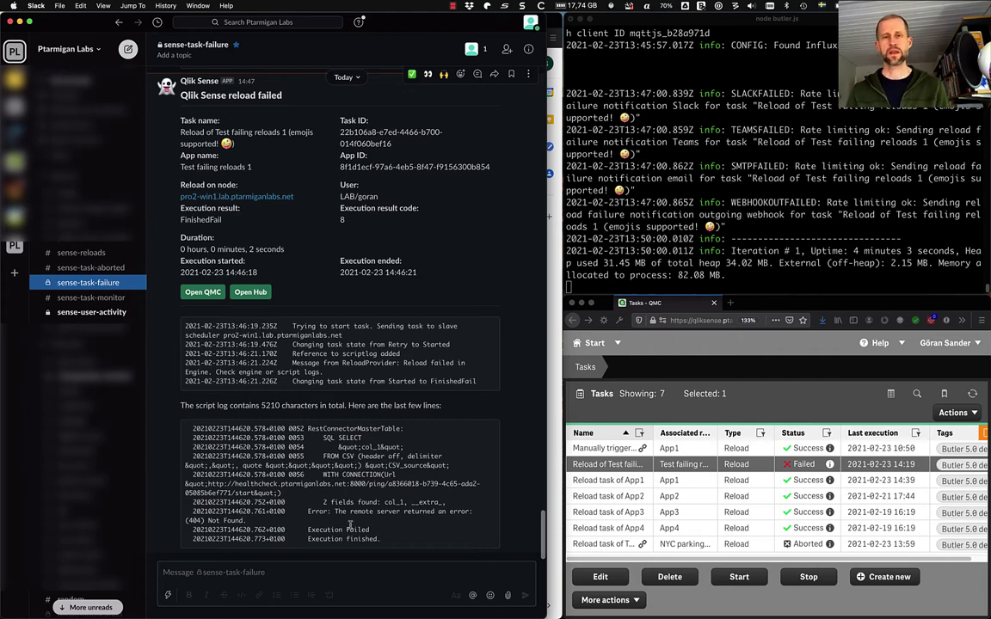
{"action": "left_click_drag", "start_coordinate": [382, 539], "coordinate": [176, 390]}
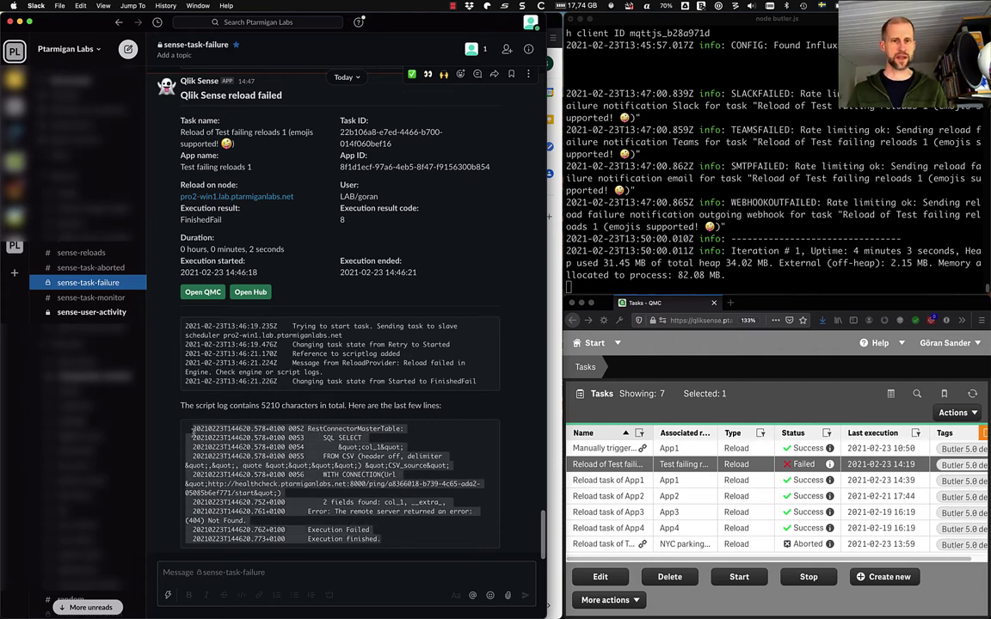
{"action": "left_click", "coordinate": [244, 396]}
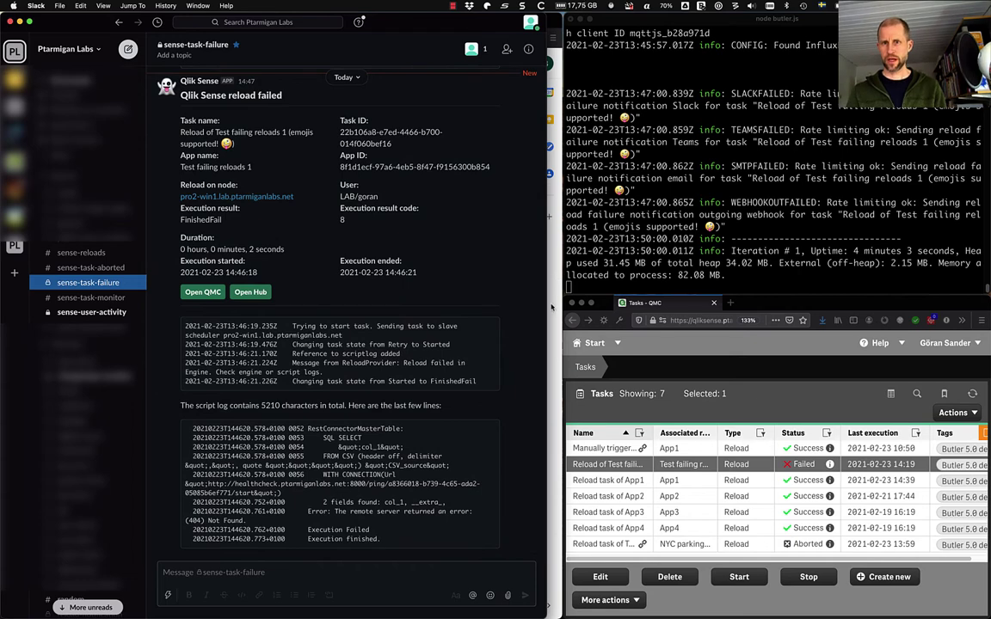
In Teams' Reload failures channel, expand the newest bot failure card and read through it.
{"action": "key", "text": "super+Tab"}
{"action": "left_click", "coordinate": [225, 20]}
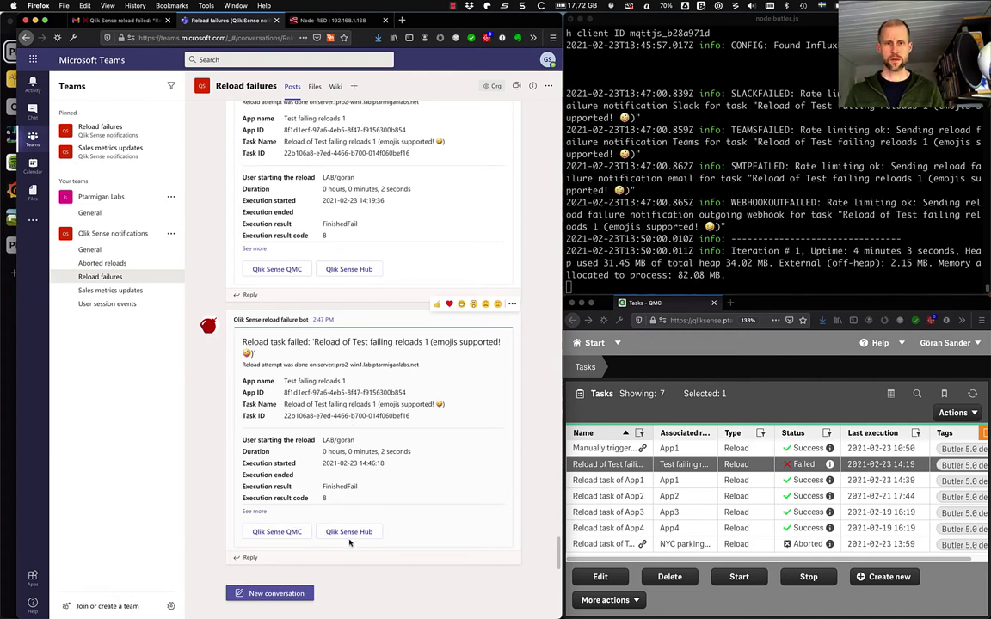
{"action": "left_click", "coordinate": [253, 511]}
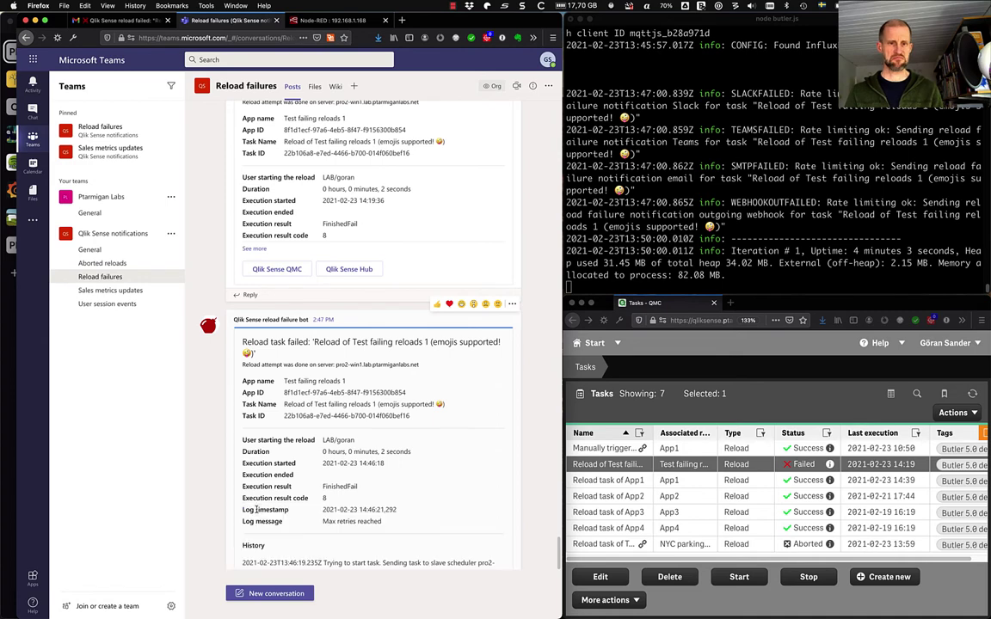
{"action": "scroll", "coordinate": [284, 499], "scroll_direction": "up", "scroll_amount": 2}
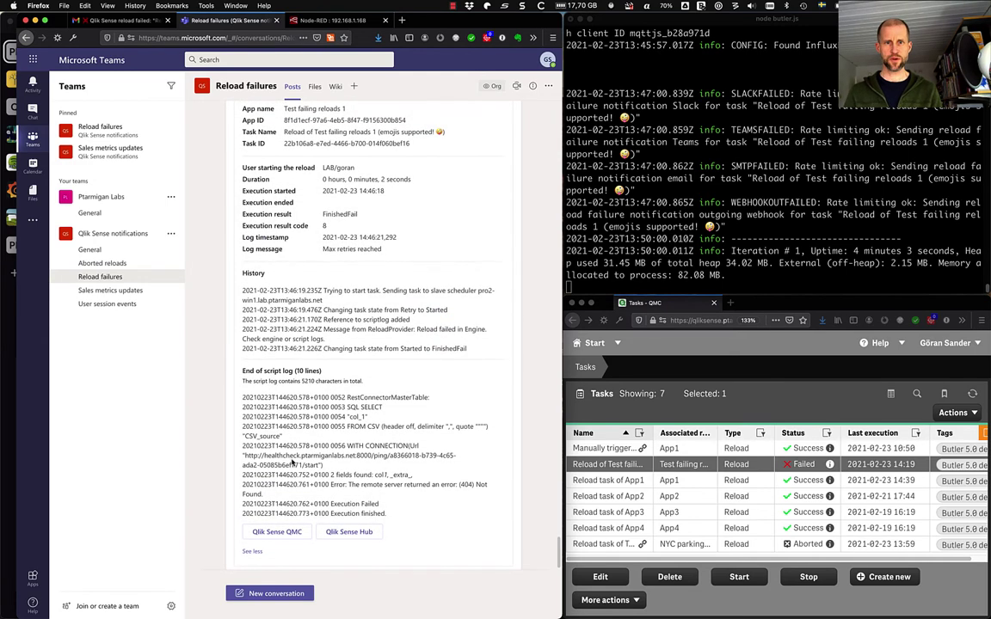
{"action": "scroll", "coordinate": [346, 478], "scroll_direction": "up", "scroll_amount": 3}
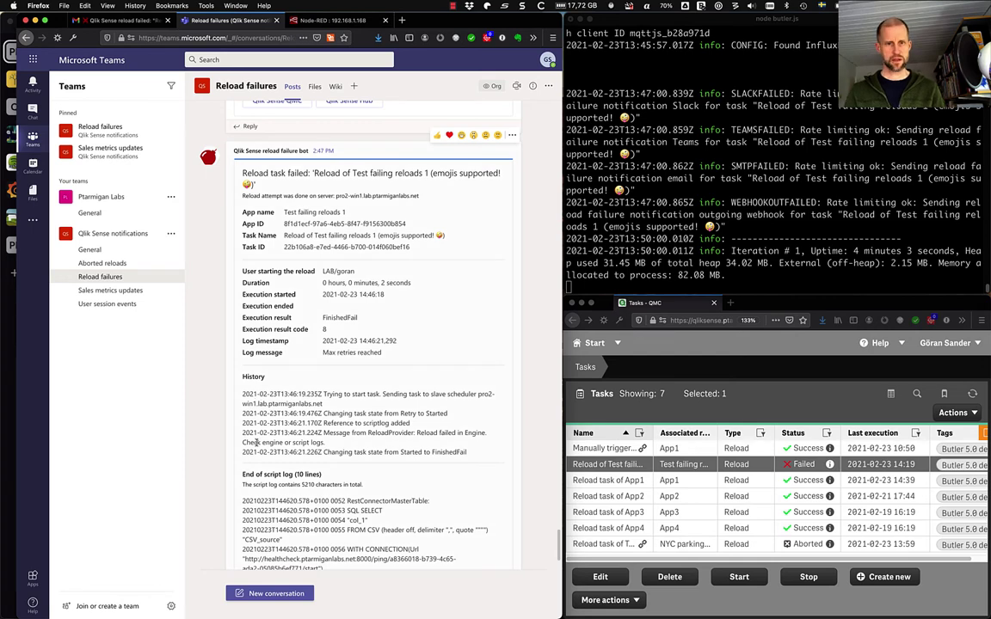
{"action": "scroll", "coordinate": [442, 543], "scroll_direction": "down", "scroll_amount": 3}
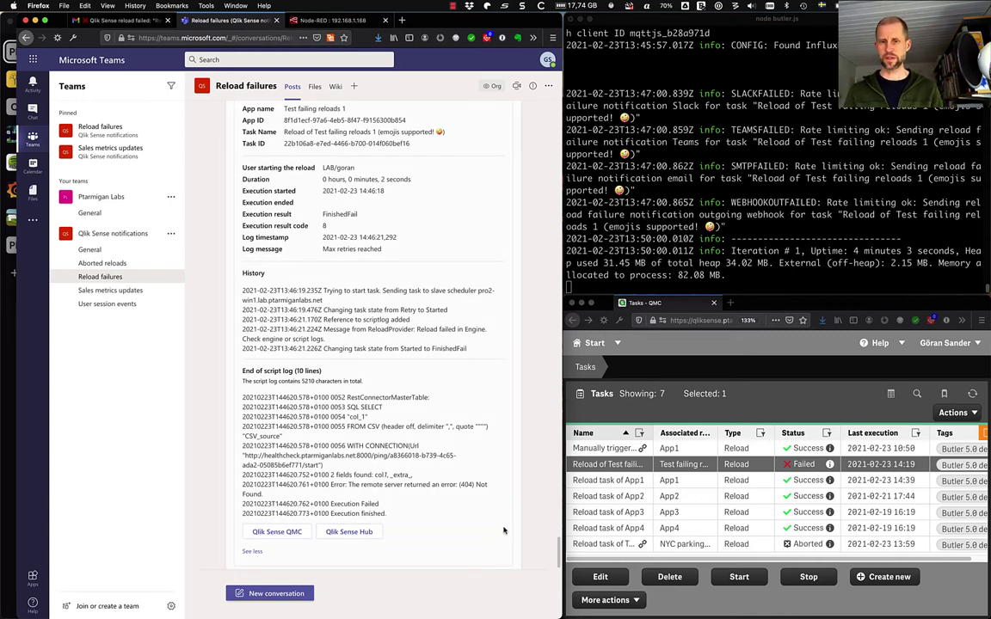
{"action": "scroll", "coordinate": [499, 529], "scroll_direction": "down", "scroll_amount": 1}
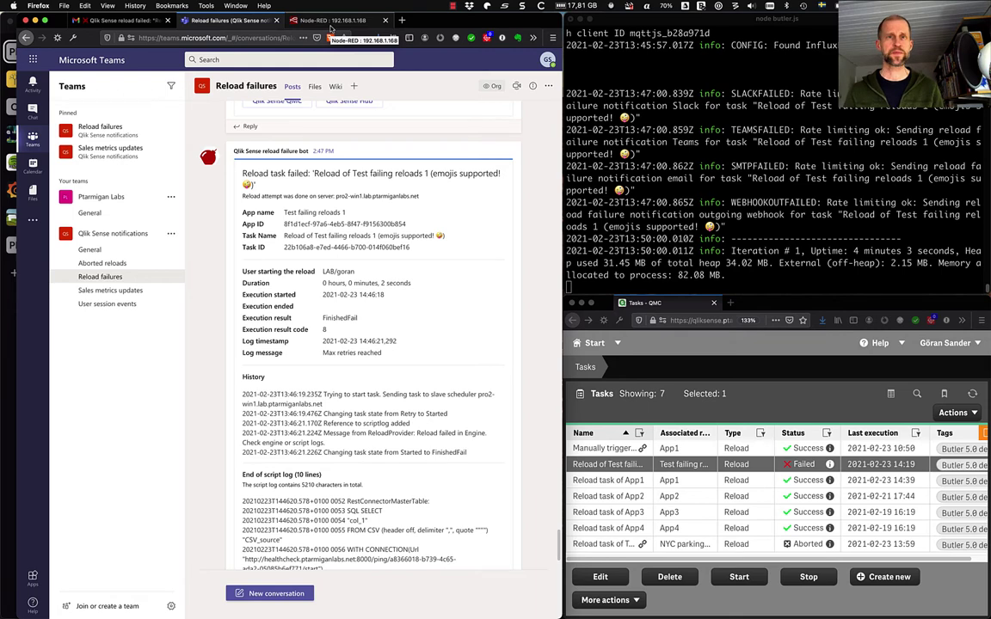
Inspect the butler_get, butler_put and butler_post nodes and webhook payloads, then clear Node-RED's debug pane.
{"action": "left_click", "coordinate": [331, 25]}
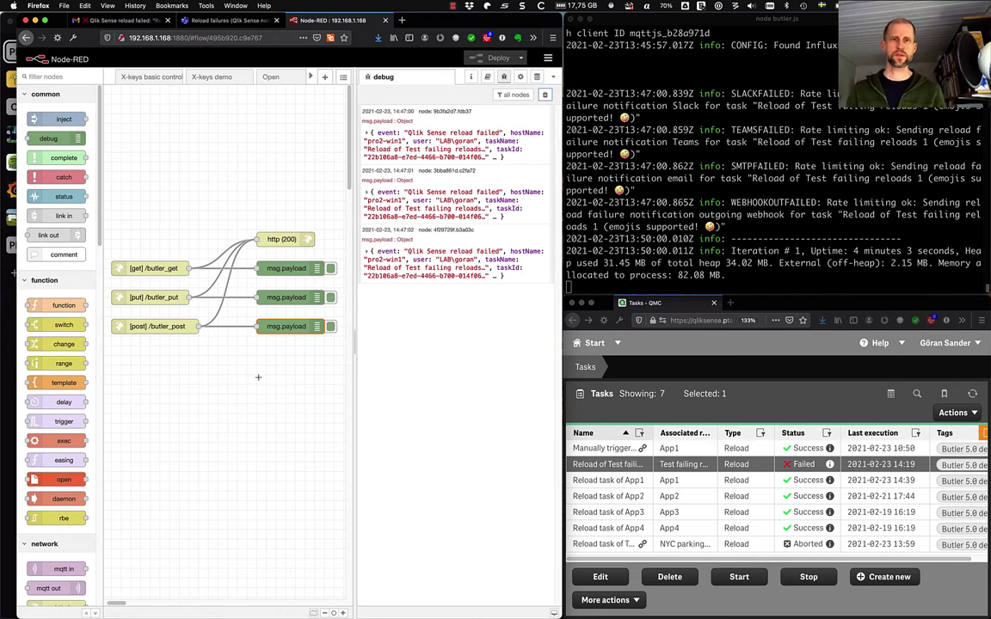
{"action": "left_click", "coordinate": [148, 268]}
{"action": "left_click", "coordinate": [153, 295]}
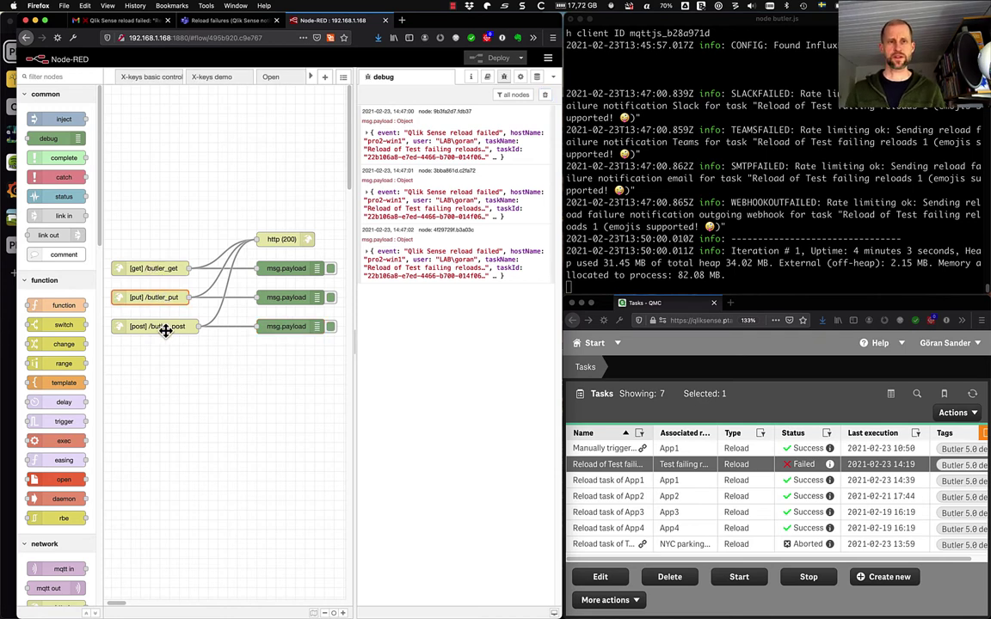
{"action": "left_click", "coordinate": [165, 328]}
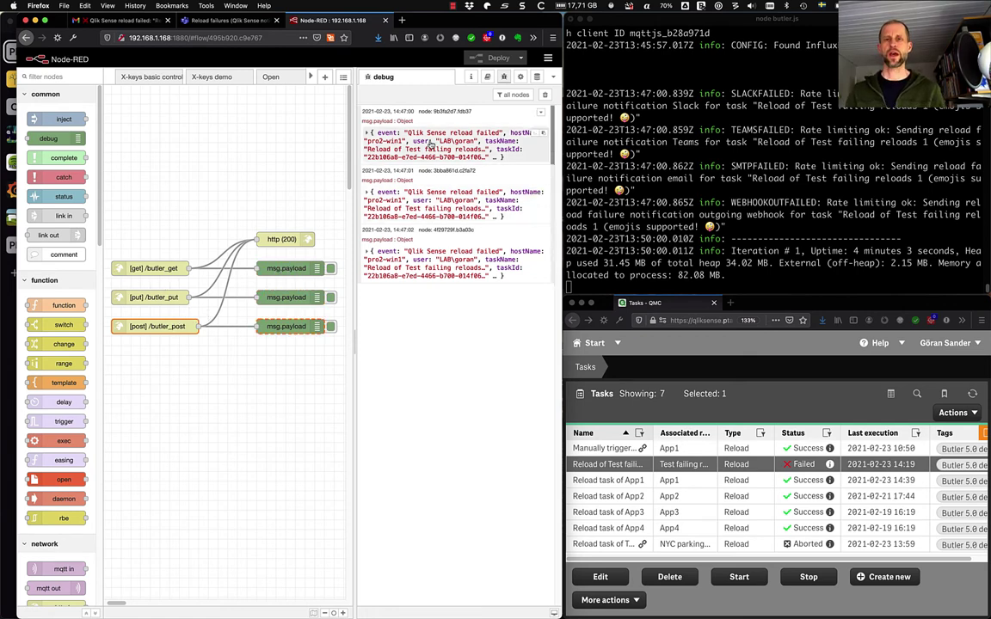
{"action": "left_click", "coordinate": [366, 134]}
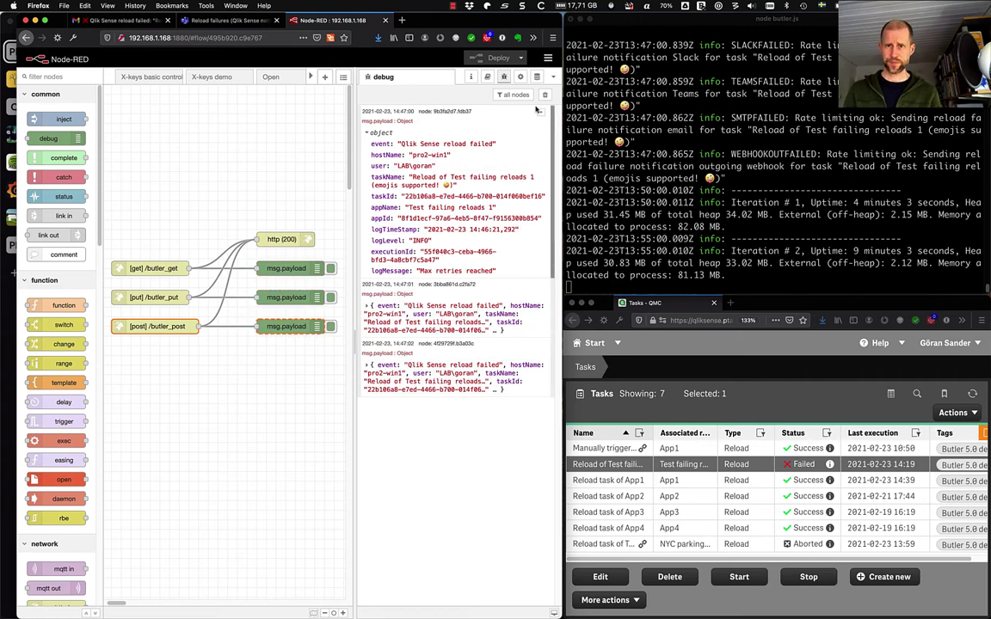
{"action": "key", "text": "ctrl+alt+l"}
Show the reload-failed email, then select the aborted NYC parking reload task in QMC.
{"action": "left_click", "coordinate": [119, 20]}
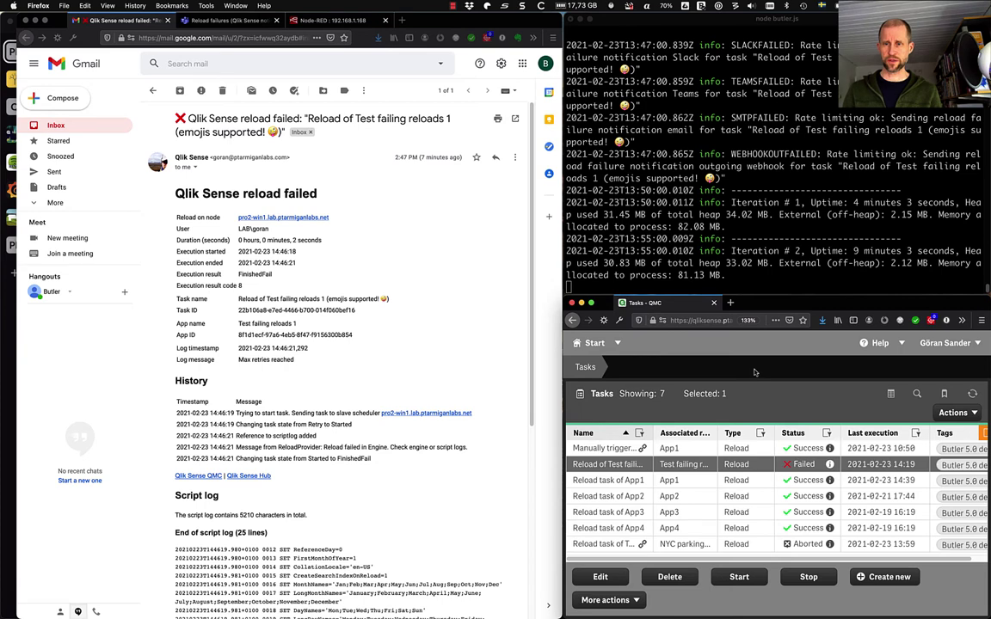
{"action": "left_click", "coordinate": [680, 545]}
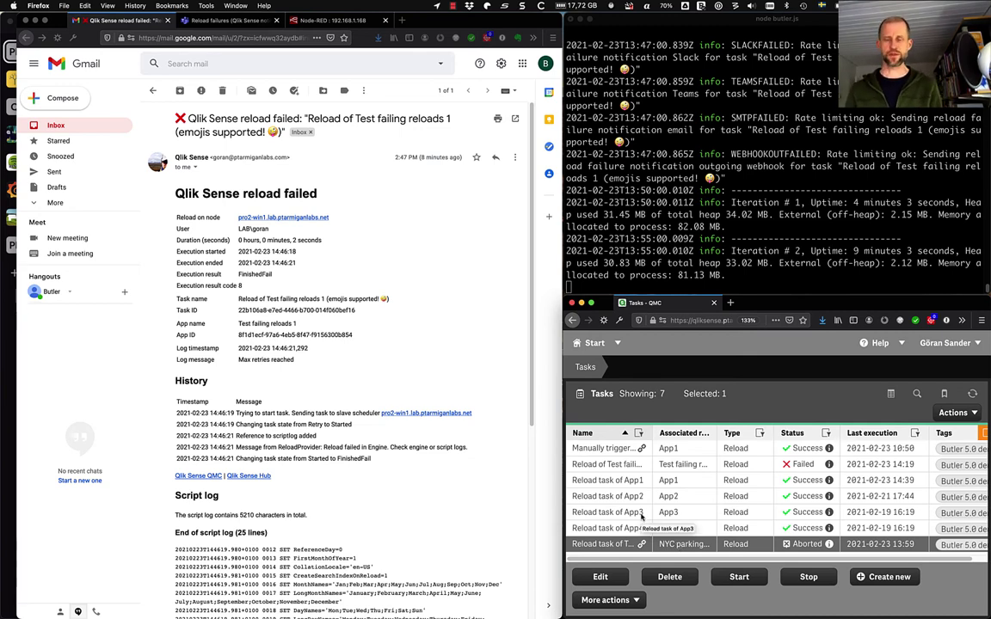
Restart the aborted NYC parking reload task from the QMC Tasks list.
{"action": "left_click", "coordinate": [749, 575]}
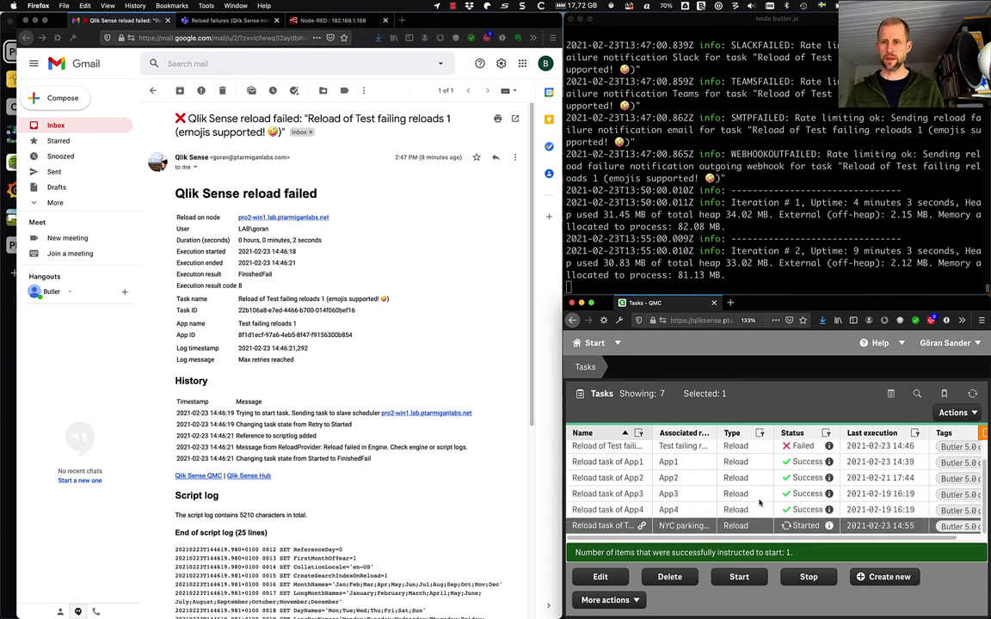
{"action": "scroll", "coordinate": [689, 456], "scroll_direction": "down", "scroll_amount": 1}
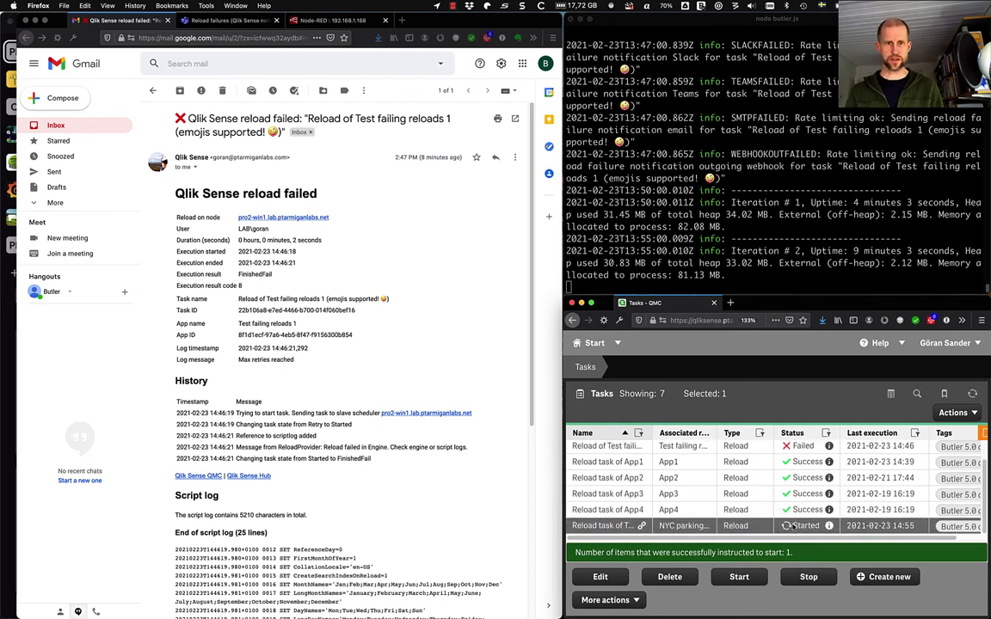
Stop the running NYC parking tickets task and highlight Butler's logged abort notifications.
{"action": "left_click", "coordinate": [153, 90]}
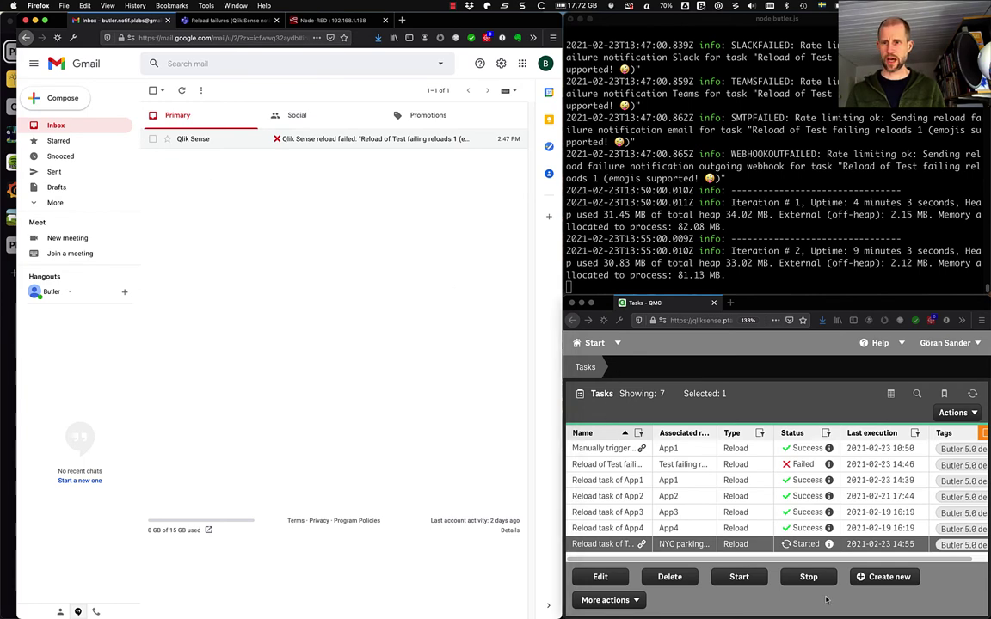
{"action": "left_click", "coordinate": [805, 554]}
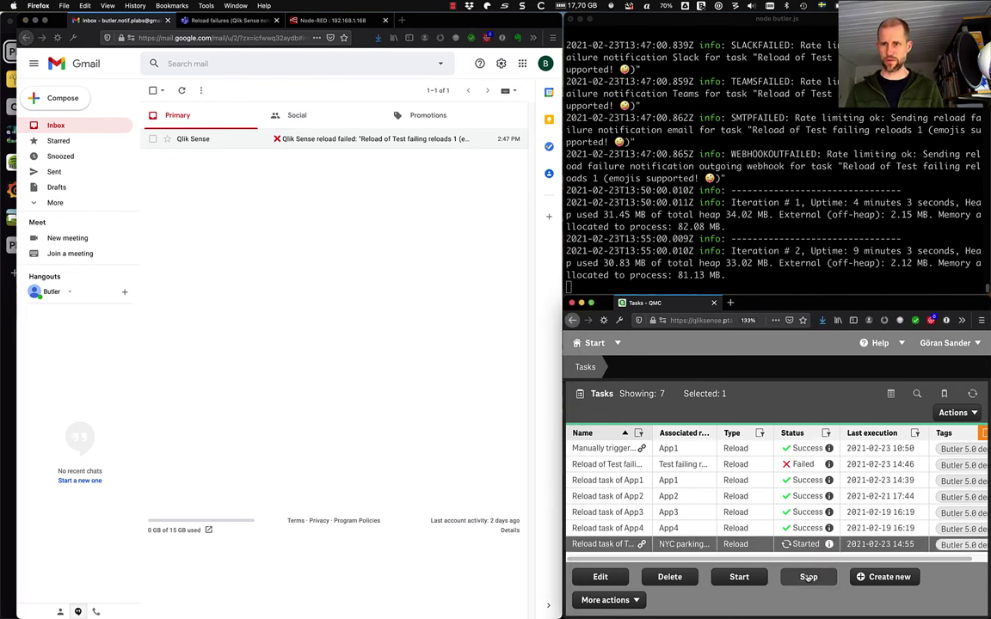
{"action": "left_click", "coordinate": [809, 578]}
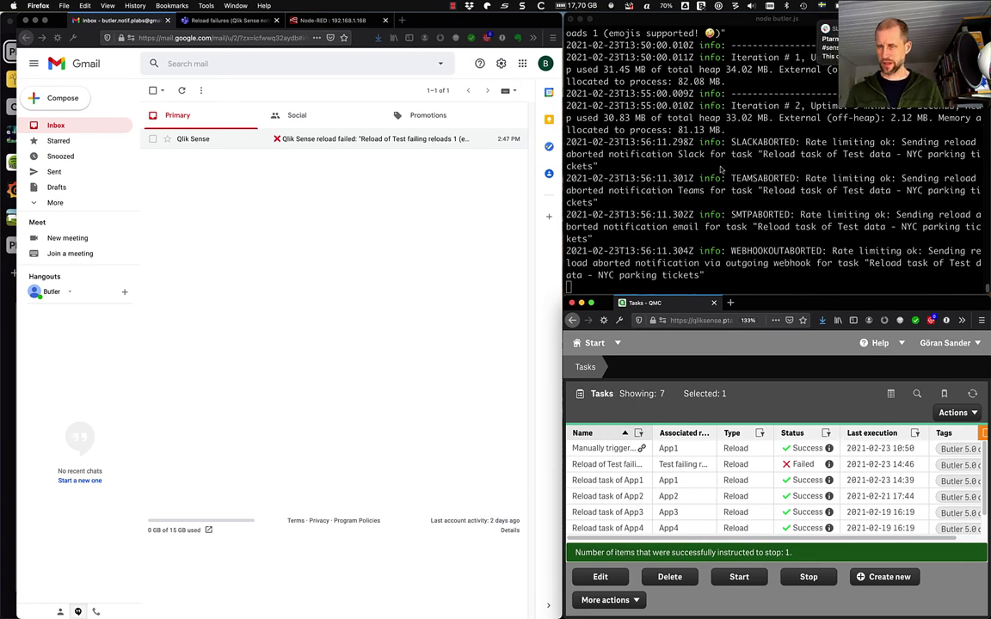
{"action": "left_click_drag", "start_coordinate": [776, 146], "coordinate": [782, 277]}
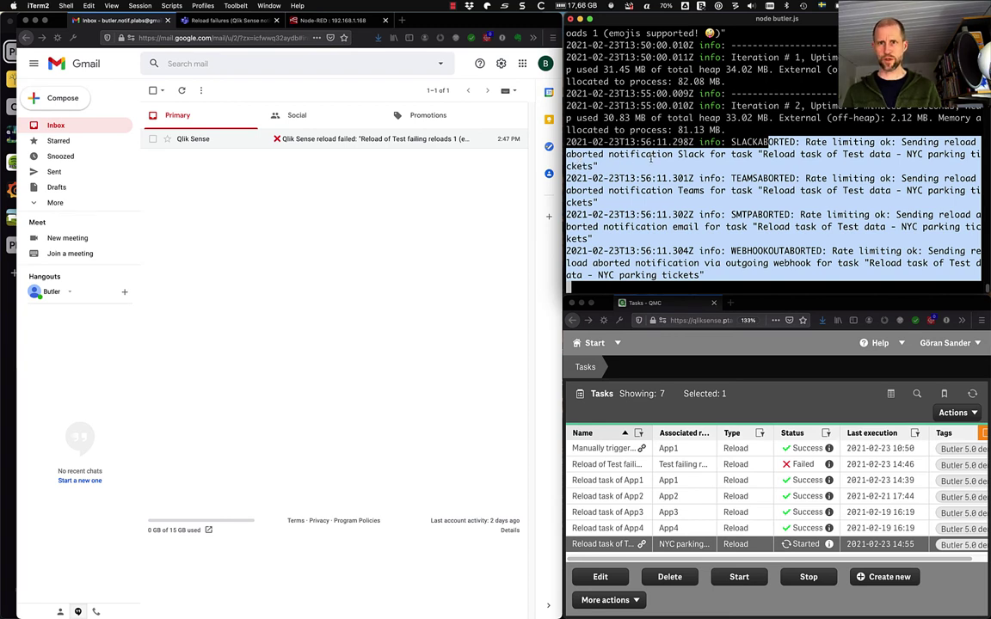
{"action": "left_click", "coordinate": [228, 224]}
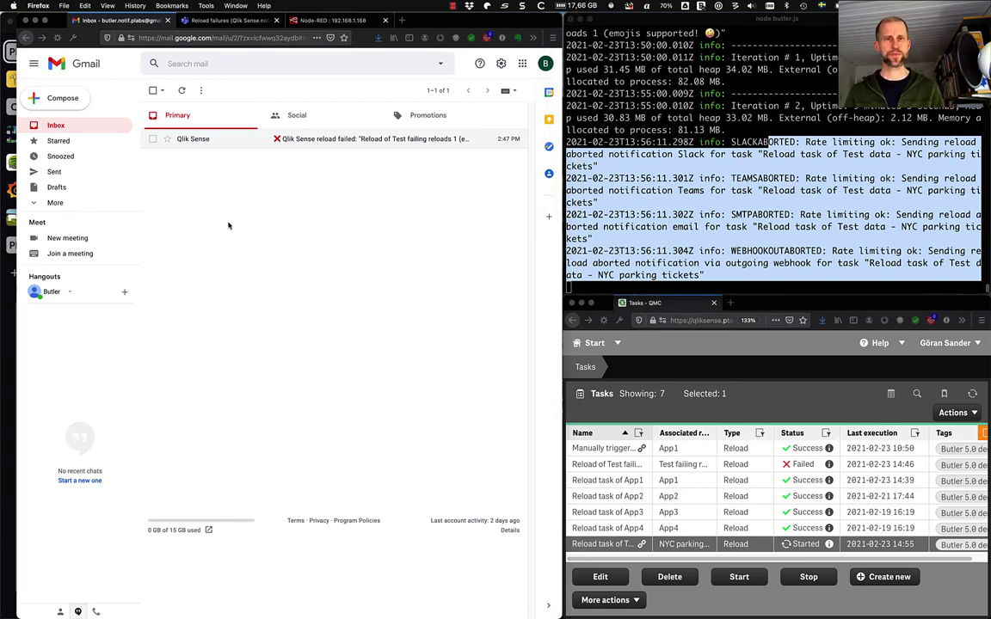
Refresh Gmail, open the NYC parking tickets 'Qlik Sense reload aborted' email, and highlight 'Aborted by user'.
{"action": "left_click", "coordinate": [182, 91]}
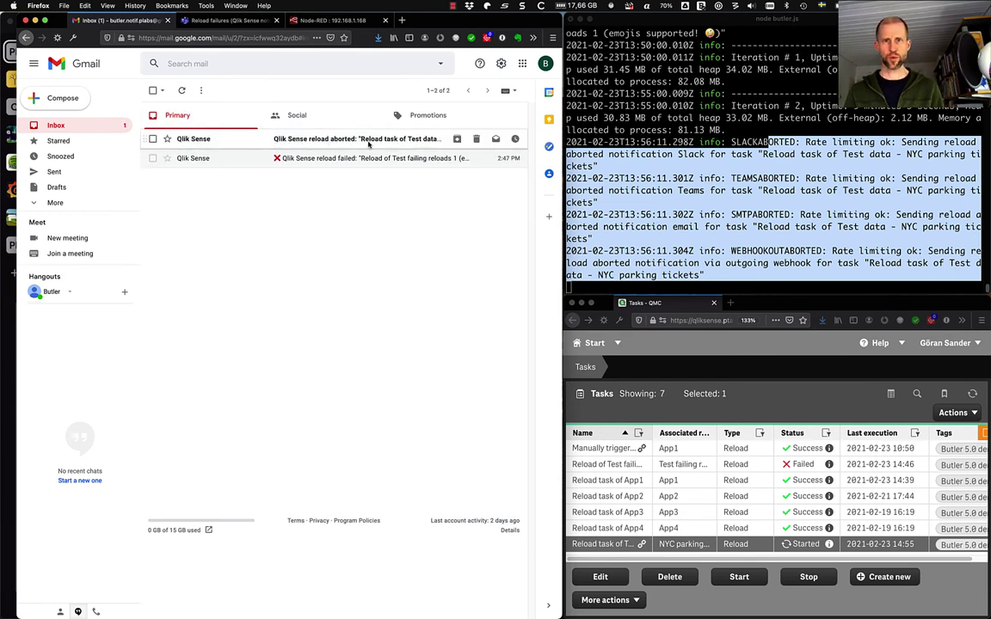
{"action": "left_click", "coordinate": [432, 140]}
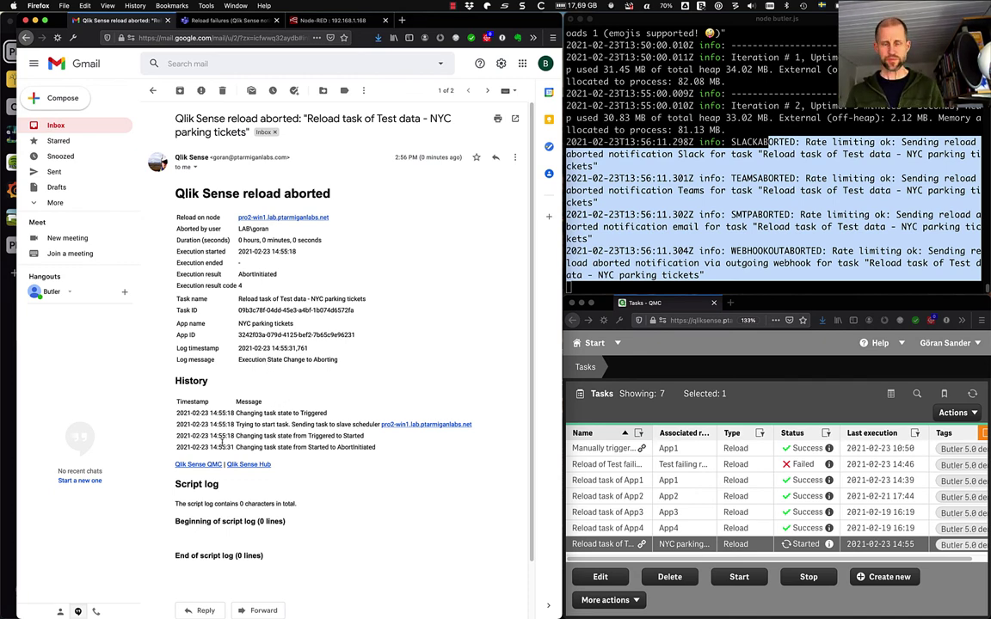
{"action": "scroll", "coordinate": [263, 389], "scroll_direction": "down", "scroll_amount": 1}
{"action": "scroll", "coordinate": [258, 384], "scroll_direction": "down", "scroll_amount": 2}
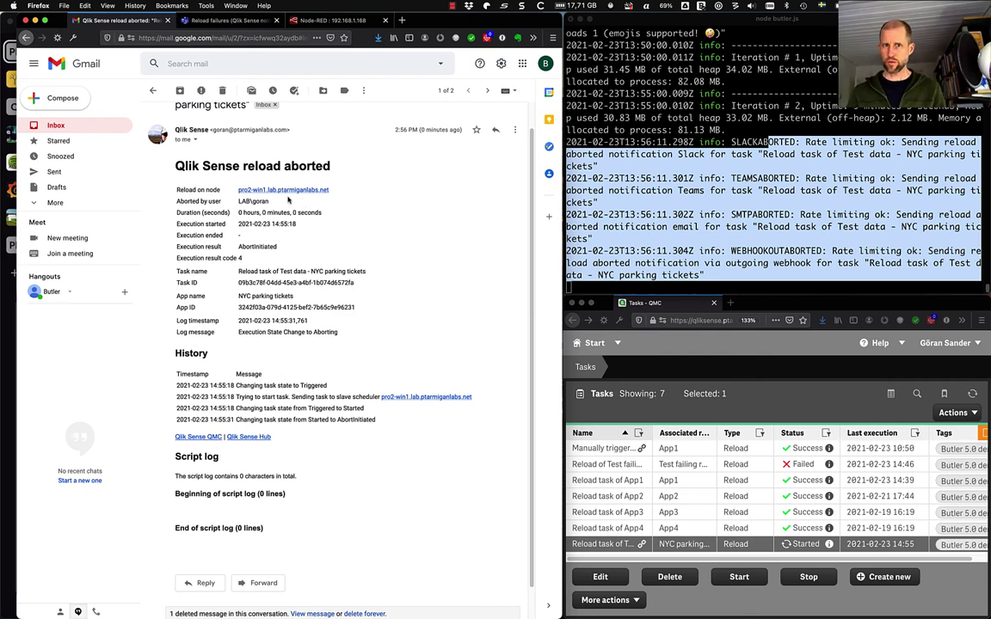
{"action": "left_click_drag", "start_coordinate": [289, 201], "coordinate": [240, 202]}
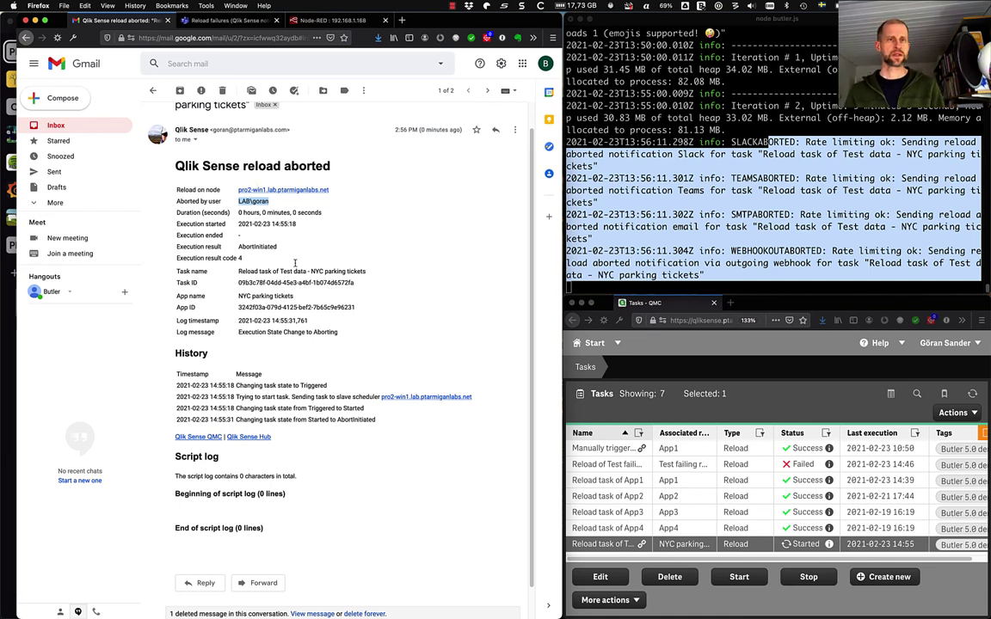
Expand the NYC parking abort alert's history in the Teams Aborted reloads channel, then return to Slack.
{"action": "left_click", "coordinate": [231, 21]}
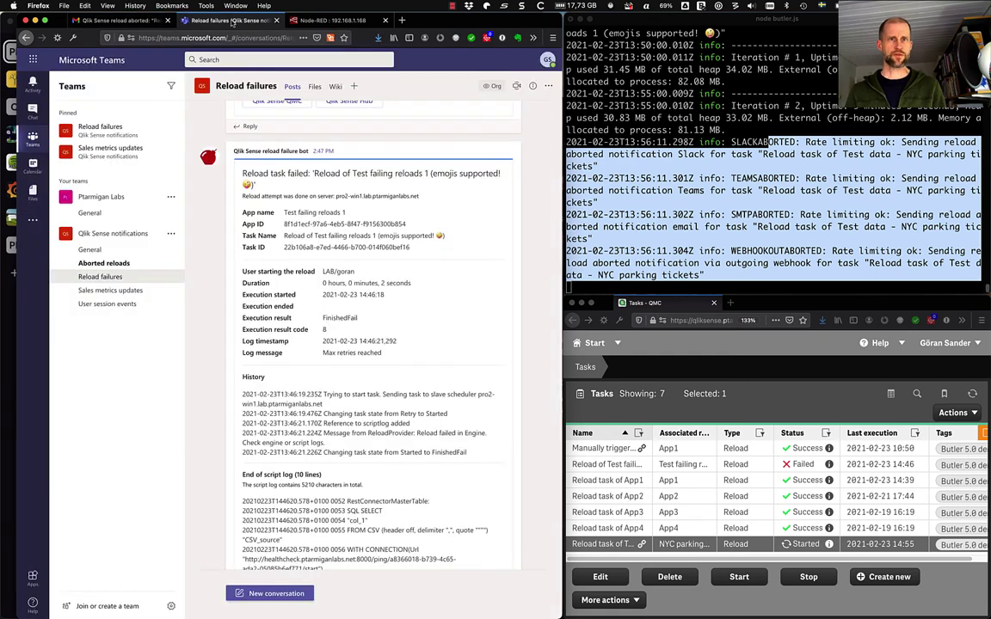
{"action": "left_click", "coordinate": [121, 263]}
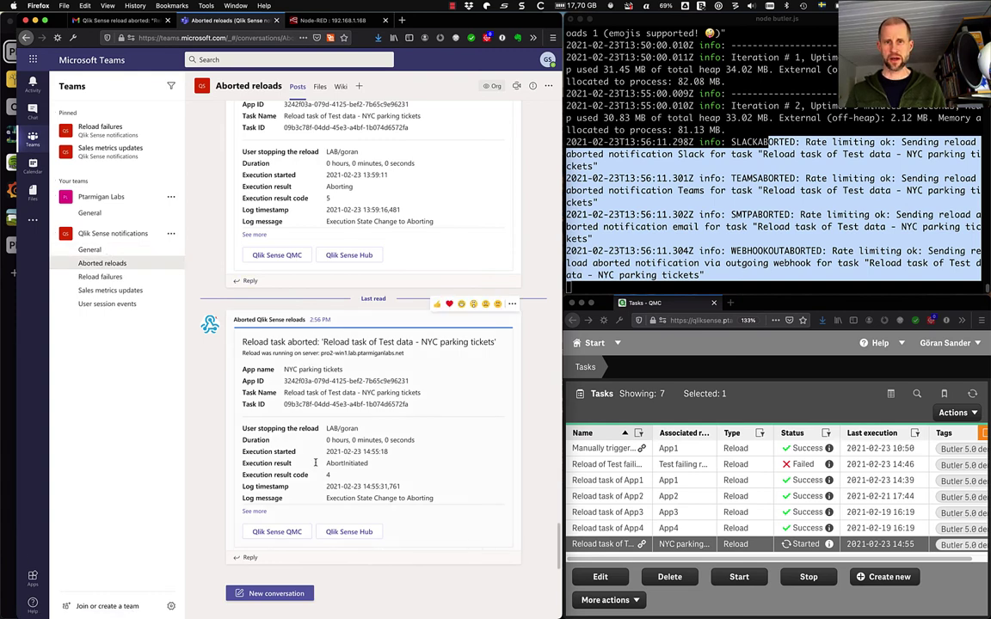
{"action": "left_click", "coordinate": [254, 513]}
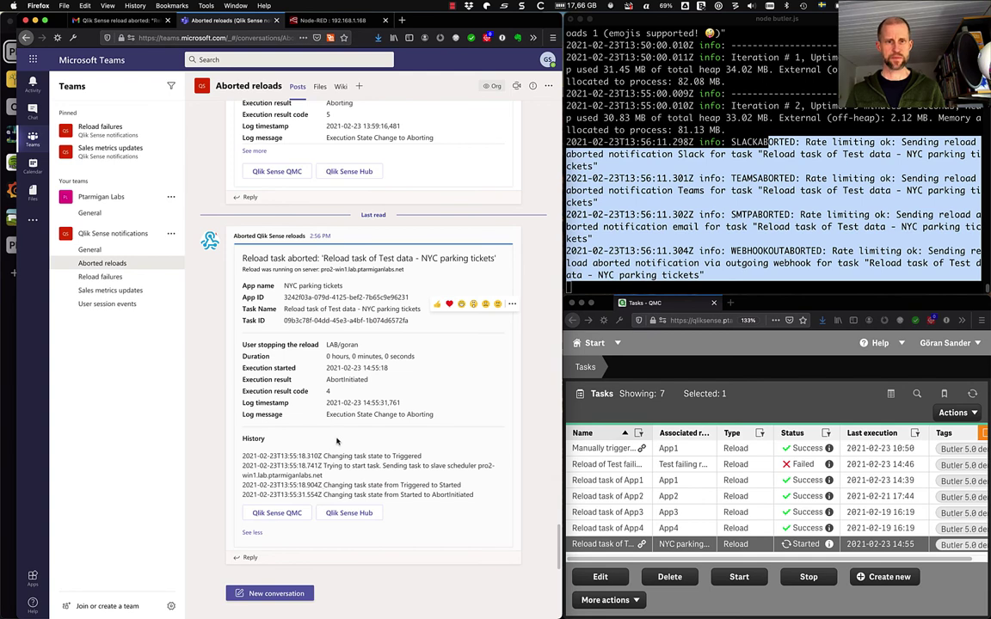
{"action": "scroll", "coordinate": [266, 360], "scroll_direction": "up", "scroll_amount": 1}
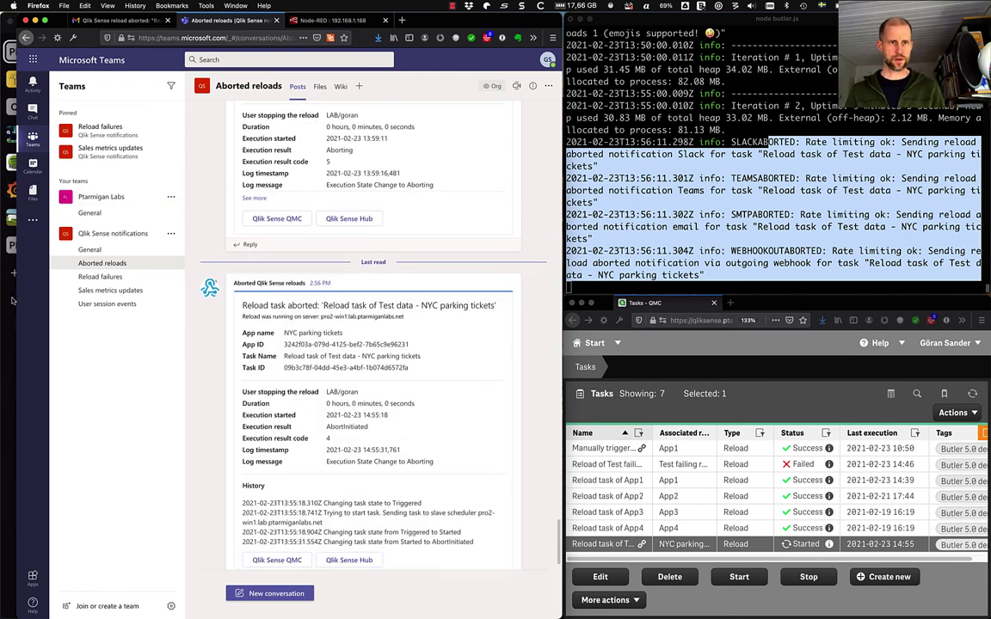
{"action": "left_click", "coordinate": [13, 300]}
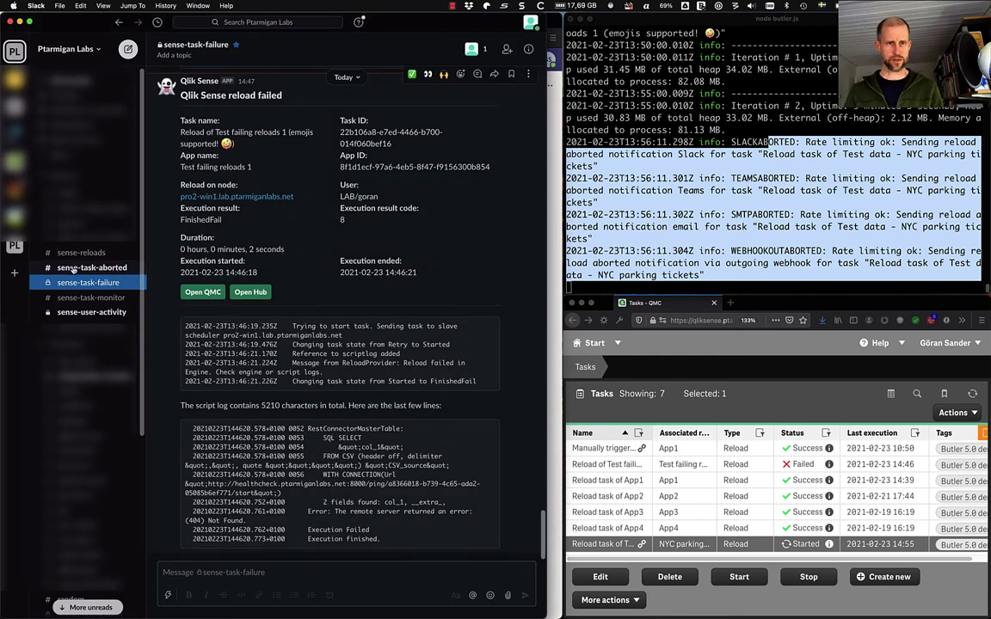
Show the NYC parking tickets 'reload stopped' alert in sense-task-aborted and highlight the 'Stopped by user' field.
{"action": "left_click", "coordinate": [97, 268]}
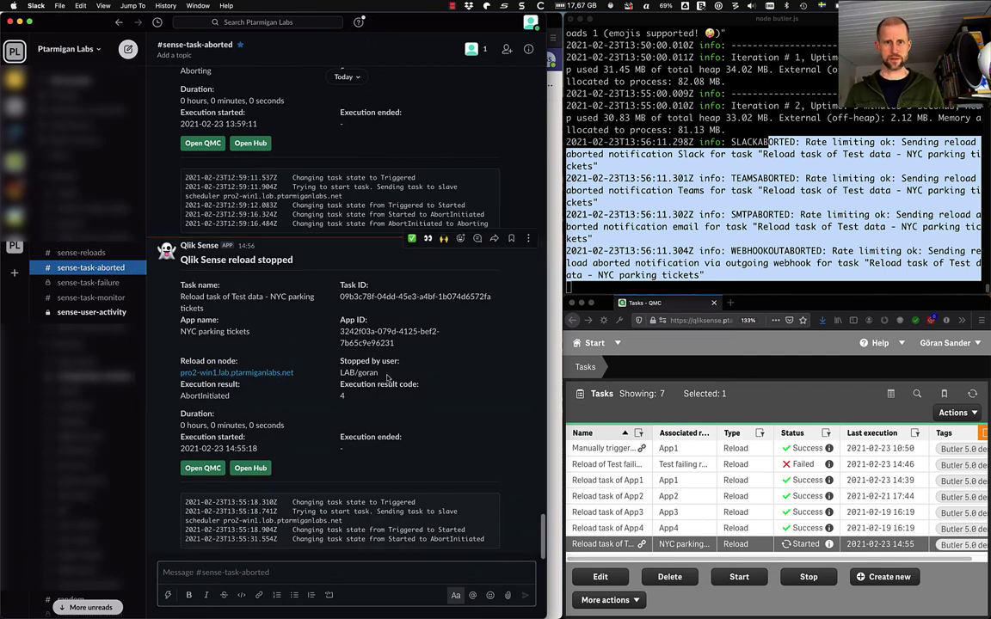
{"action": "mouse_move", "coordinate": [372, 365]}
{"action": "left_mouse_down"}
{"action": "mouse_move", "coordinate": [335, 373]}
{"action": "mouse_move", "coordinate": [379, 374]}
{"action": "left_mouse_up"}
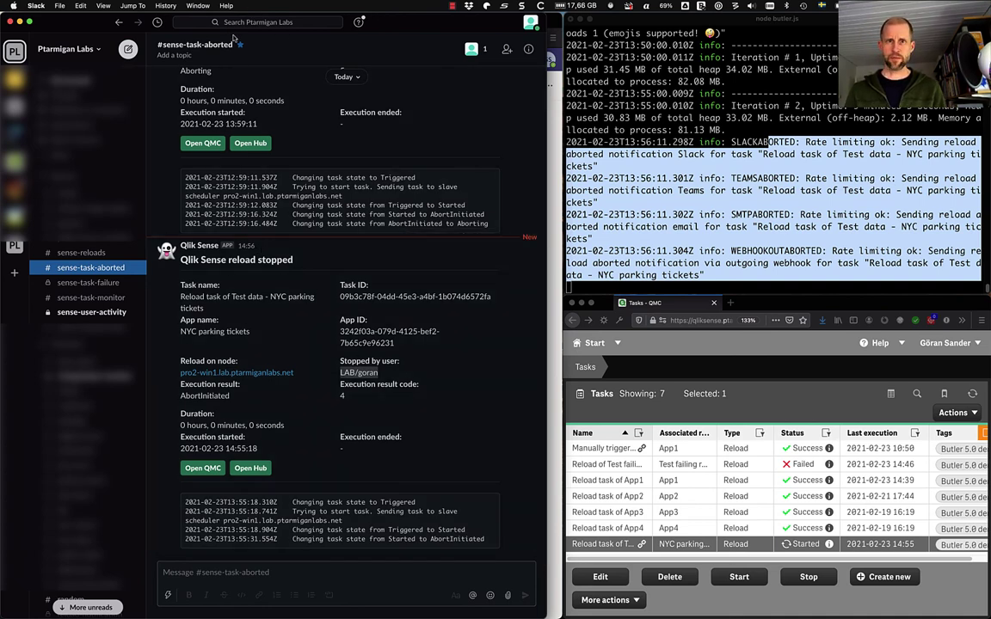
{"action": "right_click", "coordinate": [551, 205]}
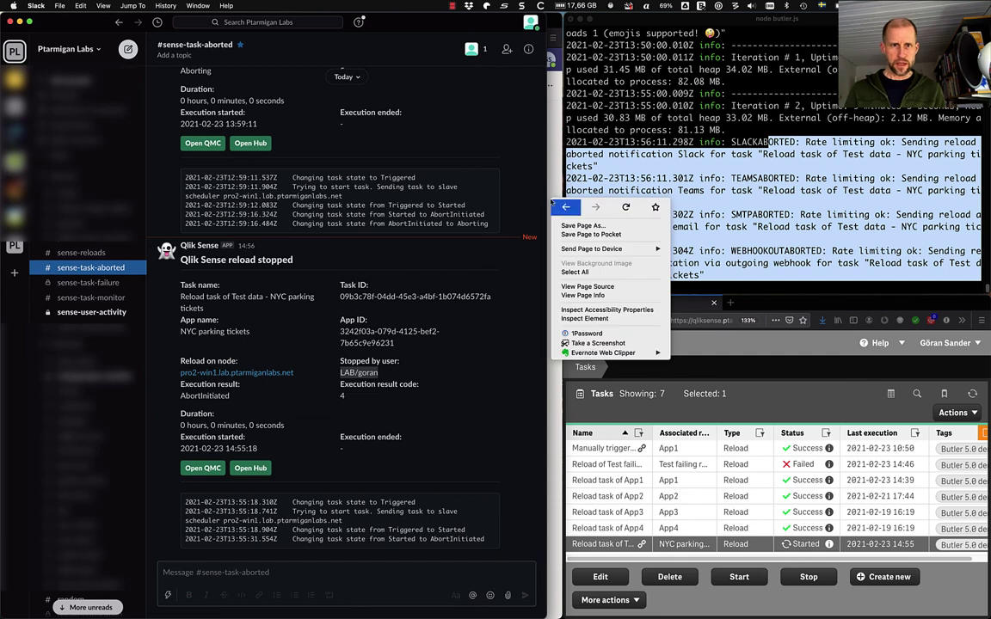
Expand the newest 'Qlik Sense reload aborted' msg.payload in Node-RED's debug sidebar to list its fields.
{"action": "left_click", "coordinate": [551, 205]}
{"action": "left_click", "coordinate": [306, 18]}
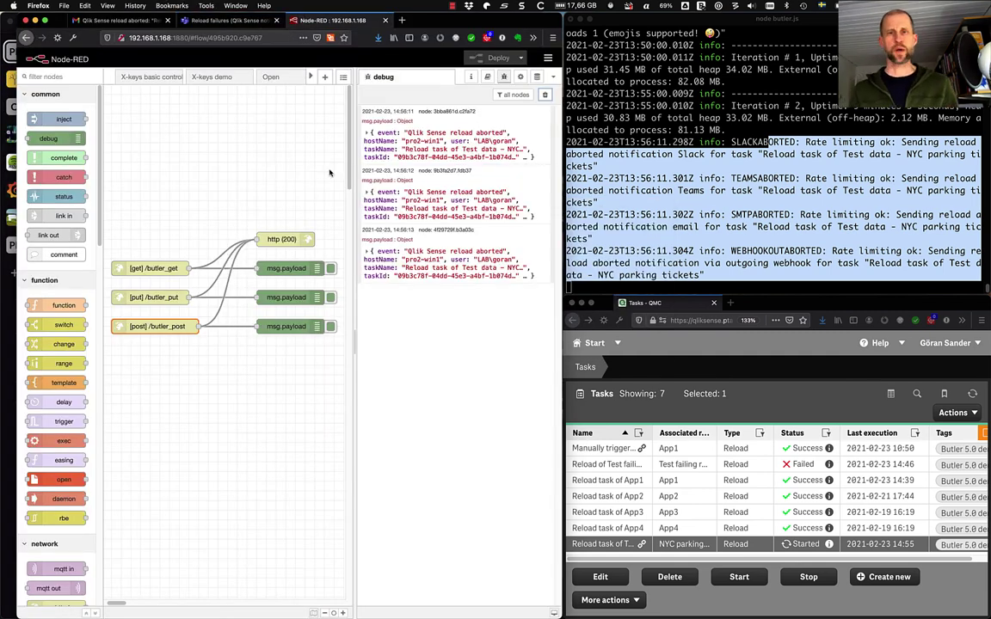
{"action": "left_click", "coordinate": [367, 135]}
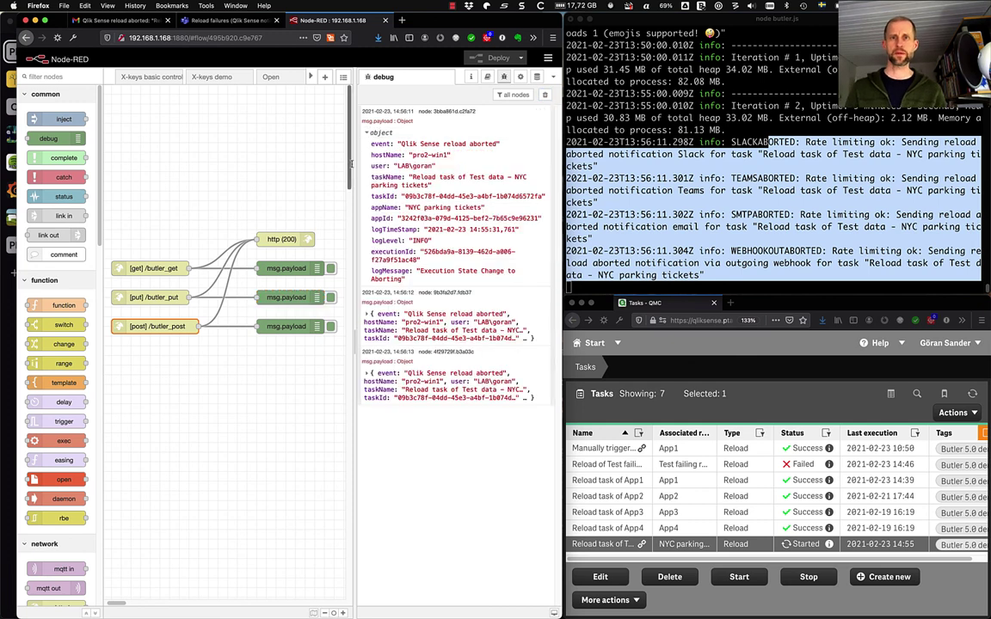